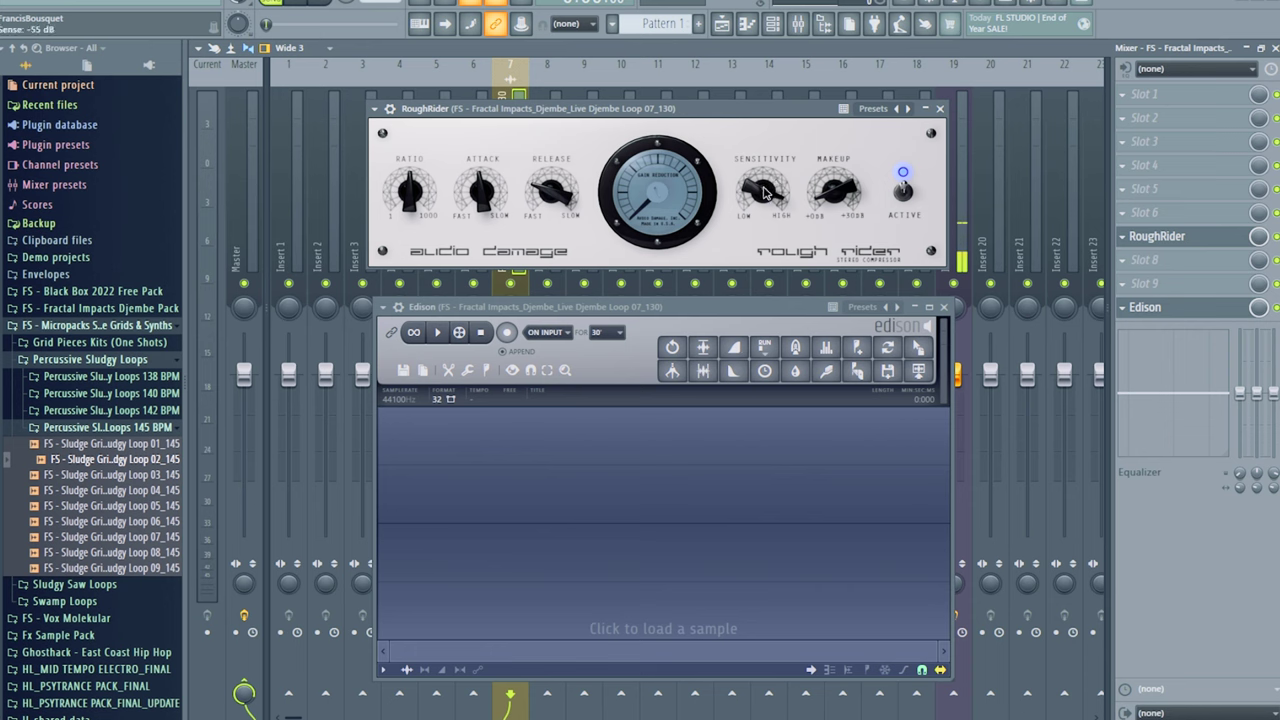
Sweep RoughRider's ratio down to 1:1 and back up toward its high end
scroll(763, 192, "up", 2)
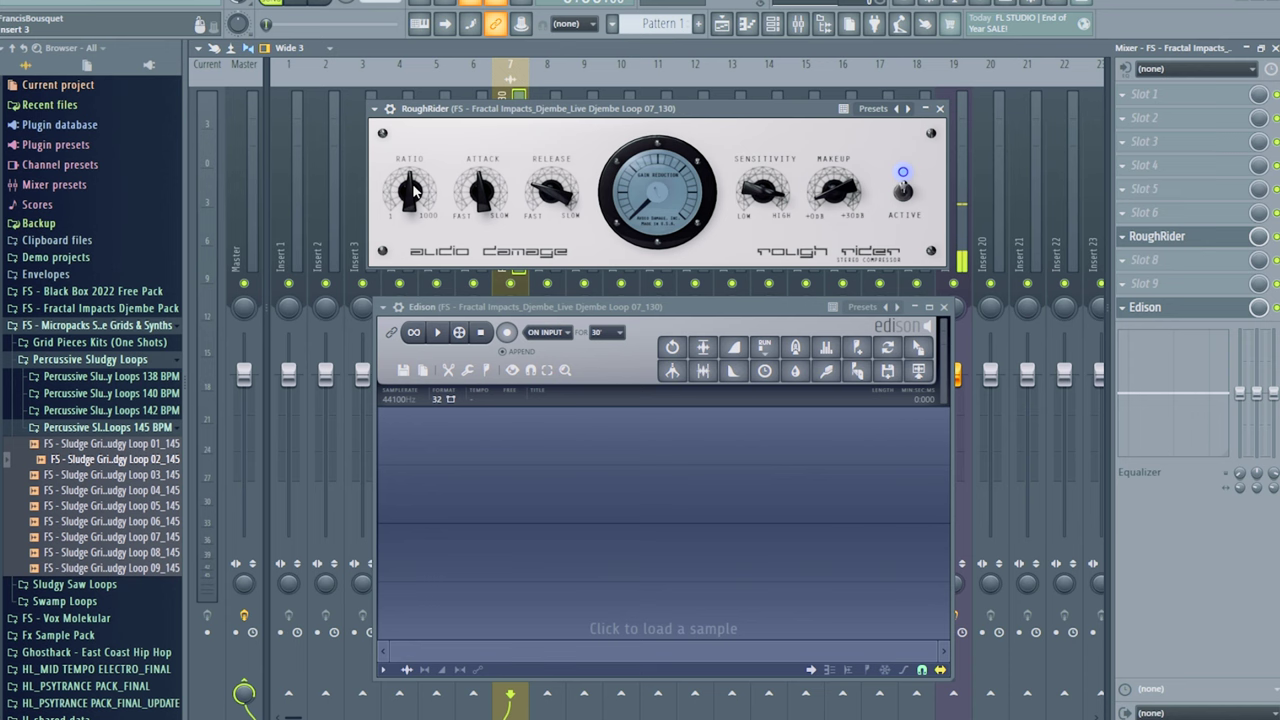
left_click_drag(415, 190, 390, 255)
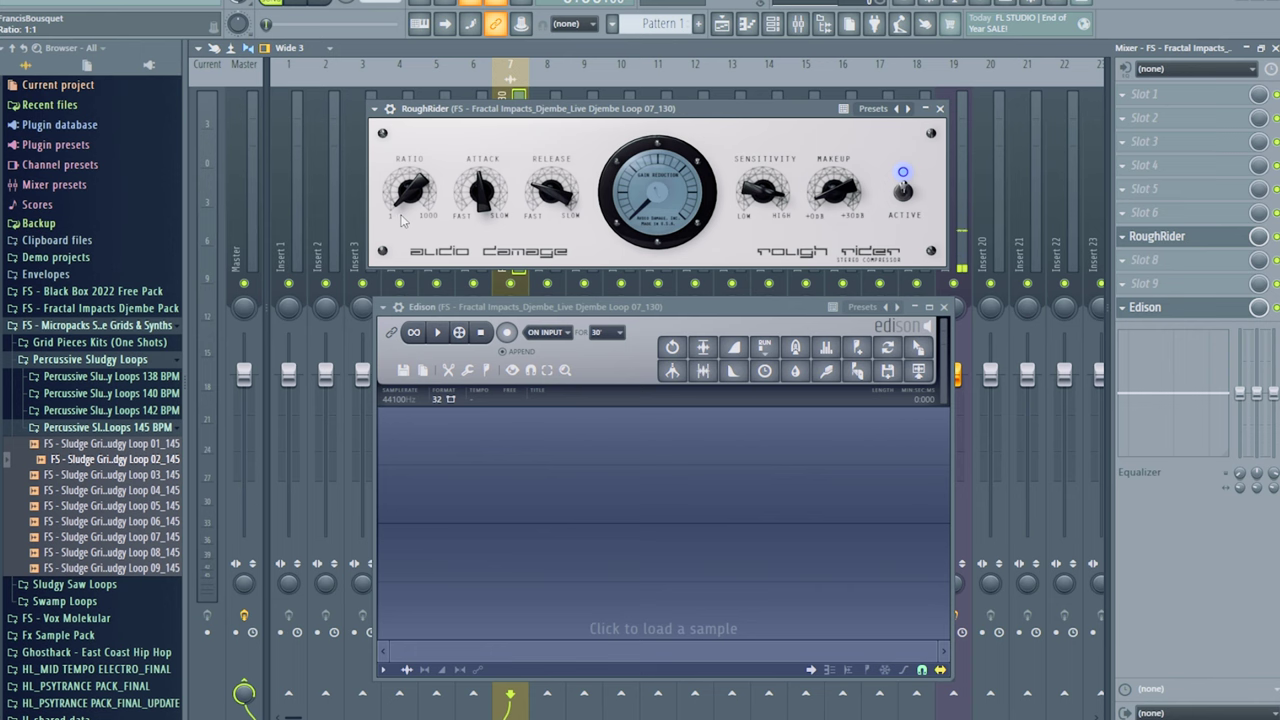
left_click_drag(403, 219, 427, 48)
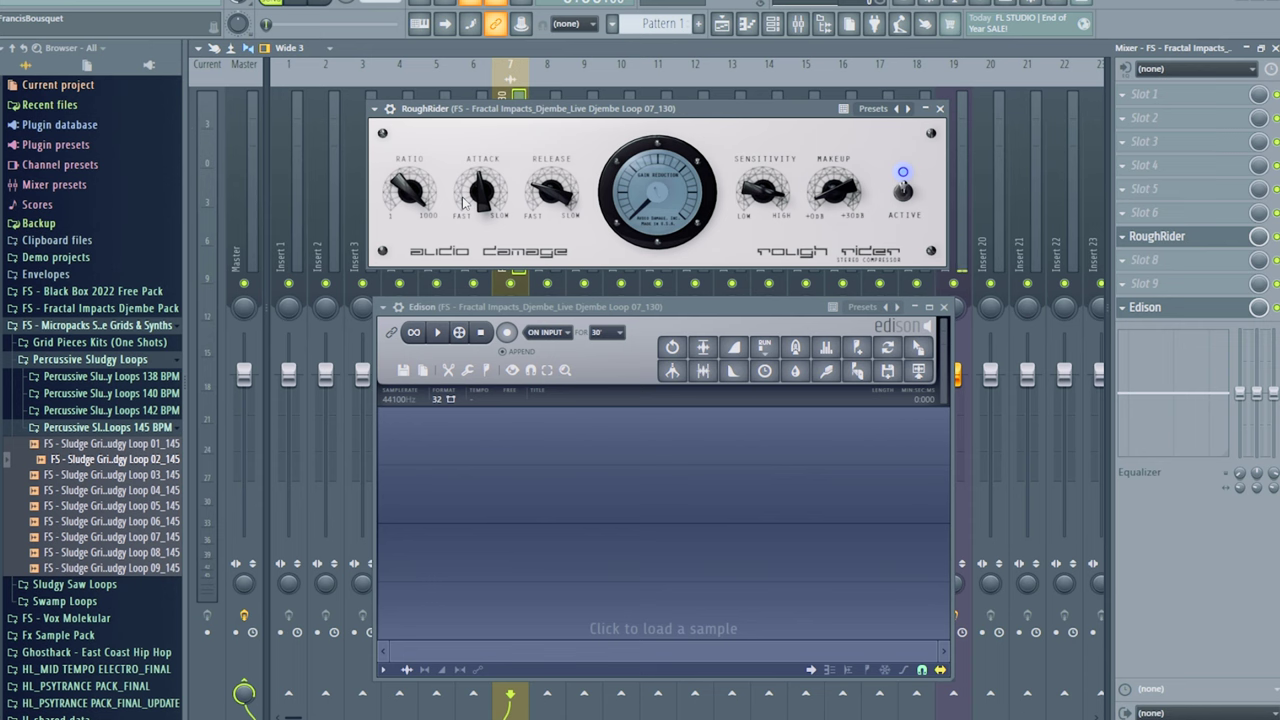
scroll(410, 190, "up", 5)
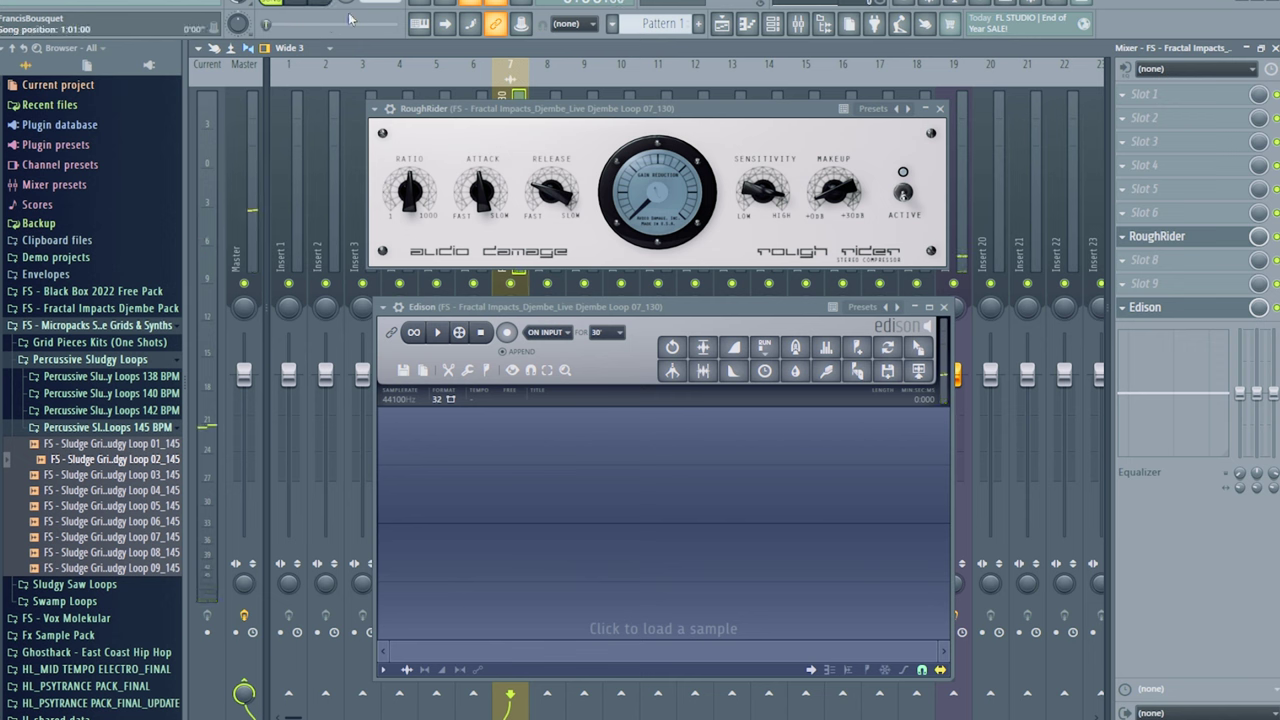
Play back the djembe loop with the RoughRider compressor bypassed
left_click(305, 2)
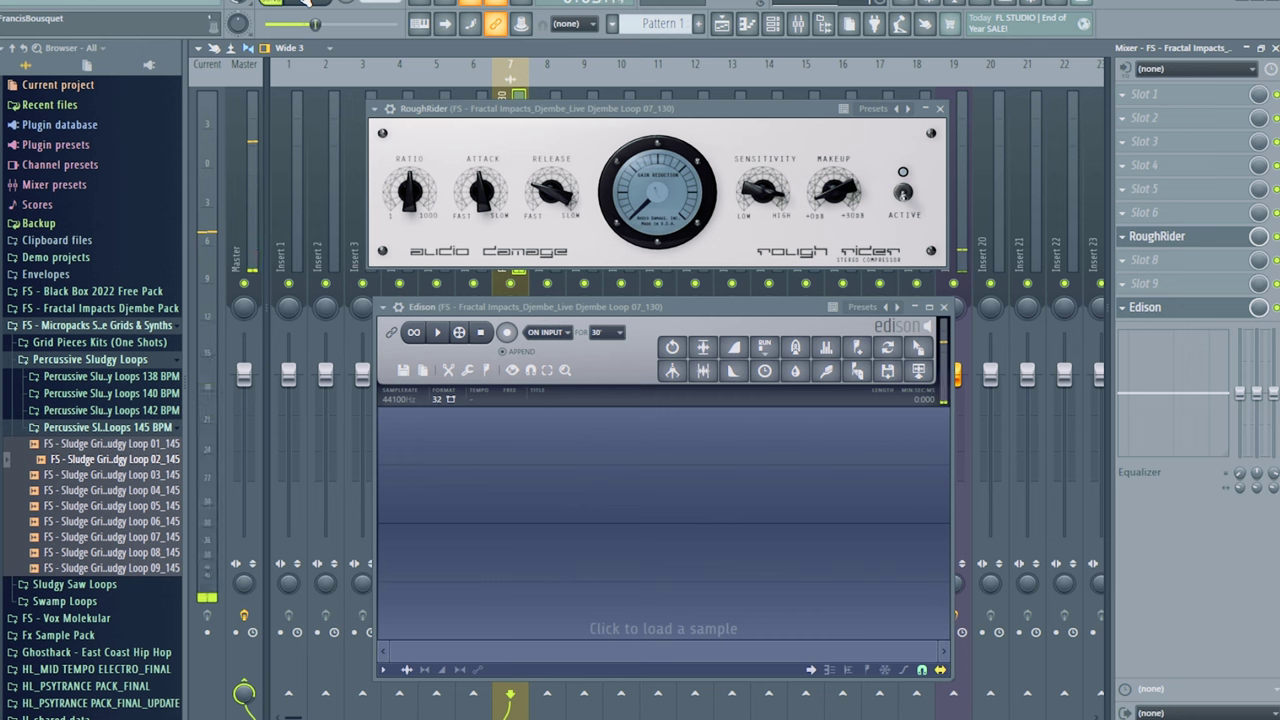
left_click(305, 2)
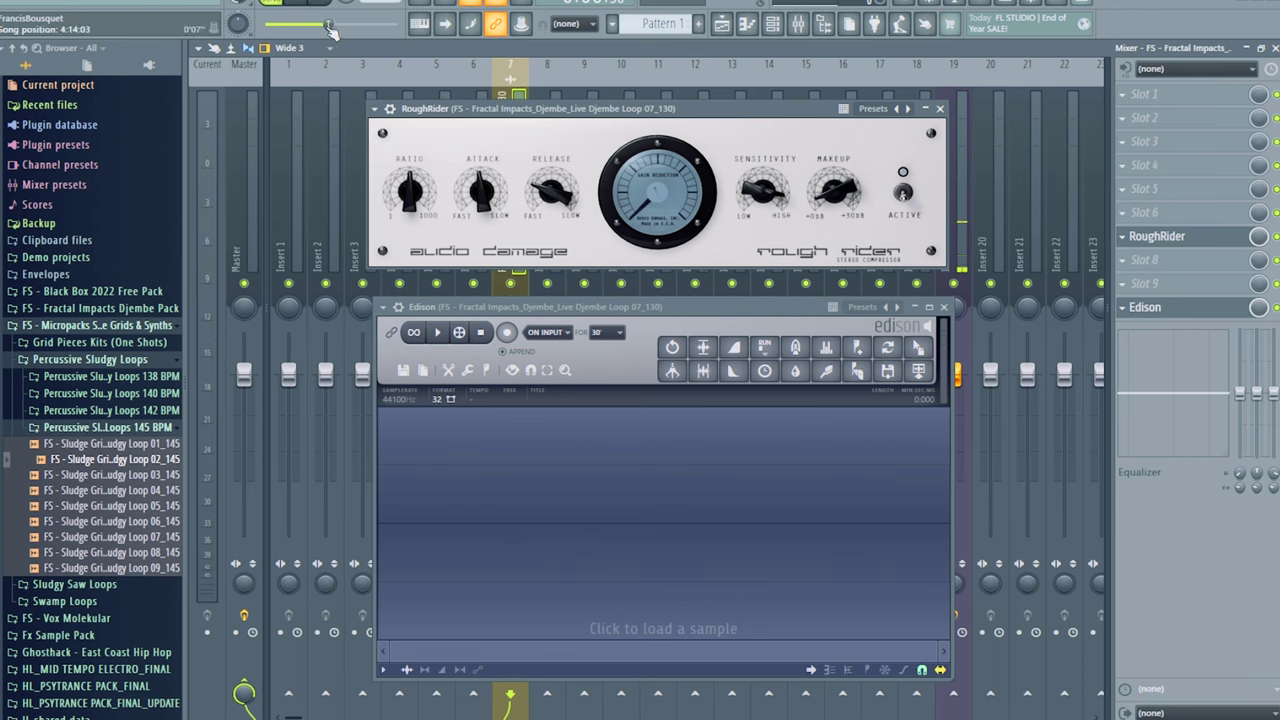
left_click_drag(327, 24, 375, 24)
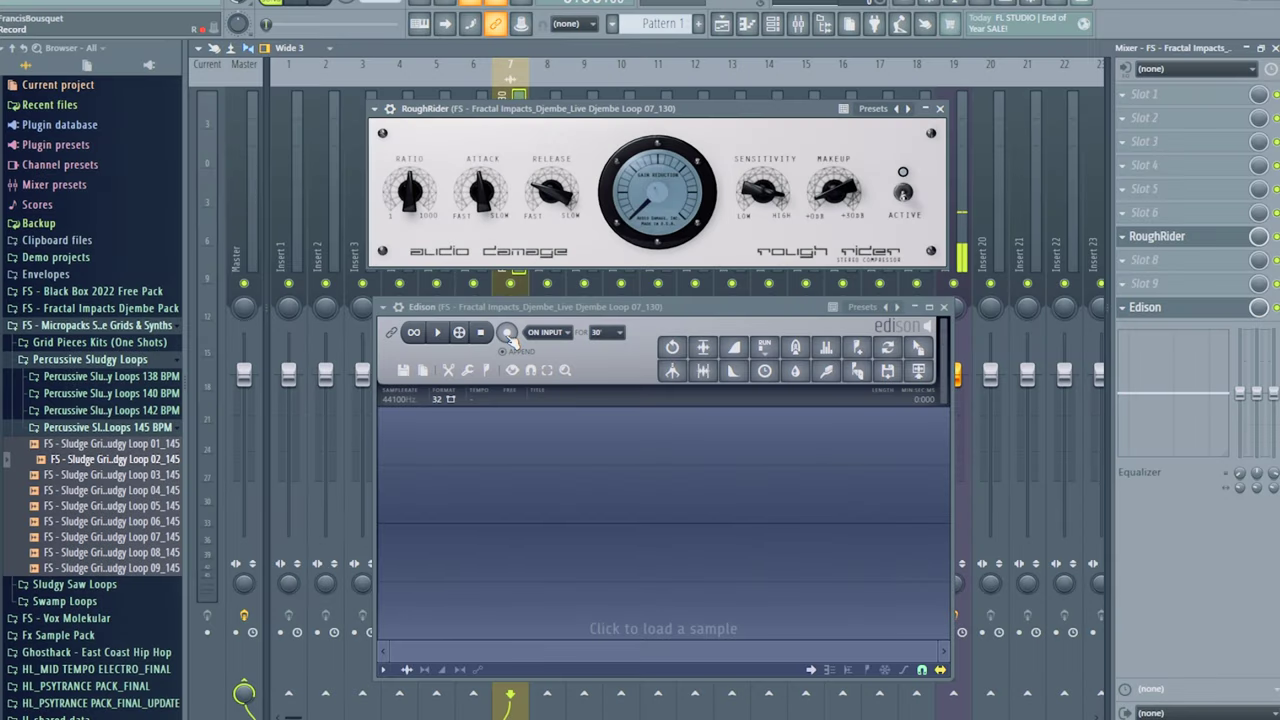
Record the djembe loop in Edison while sweeping the compressor's ratio up to 373:1, and stop playback
left_click(507, 333)
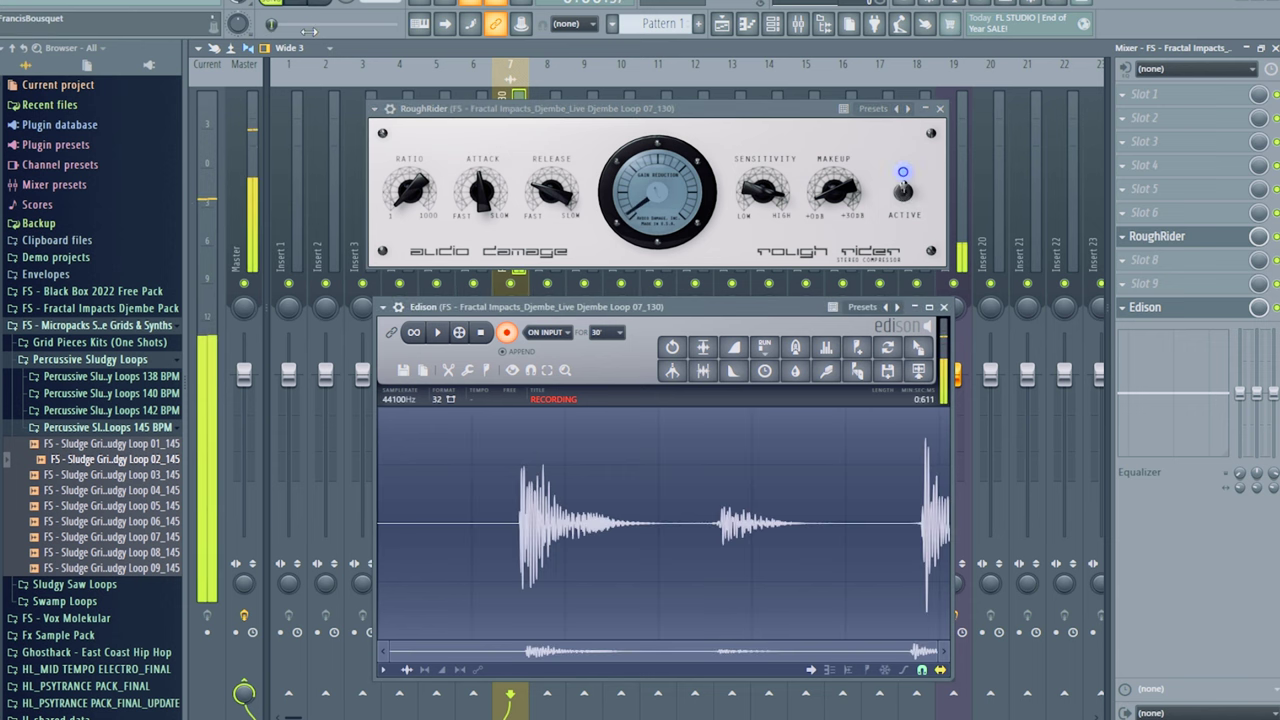
left_click_drag(412, 185, 415, 113)
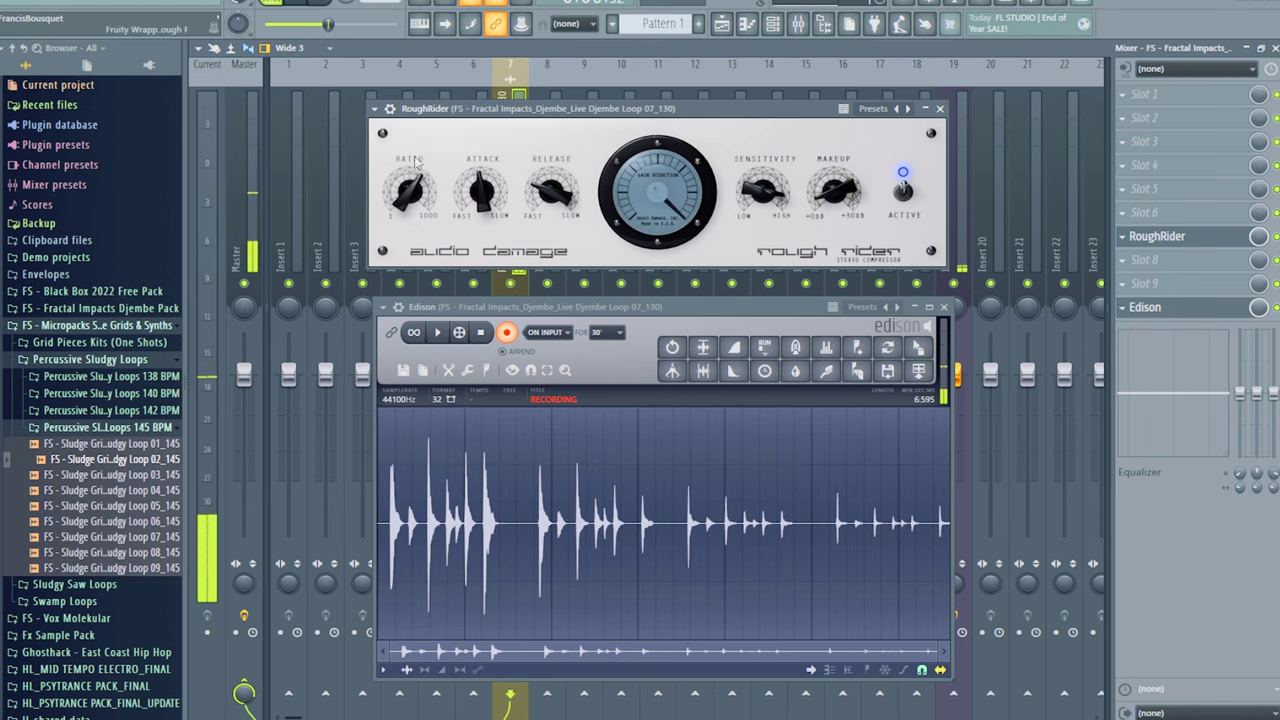
scroll(410, 175, "up", 5)
left_click_drag(410, 175, 413, 160)
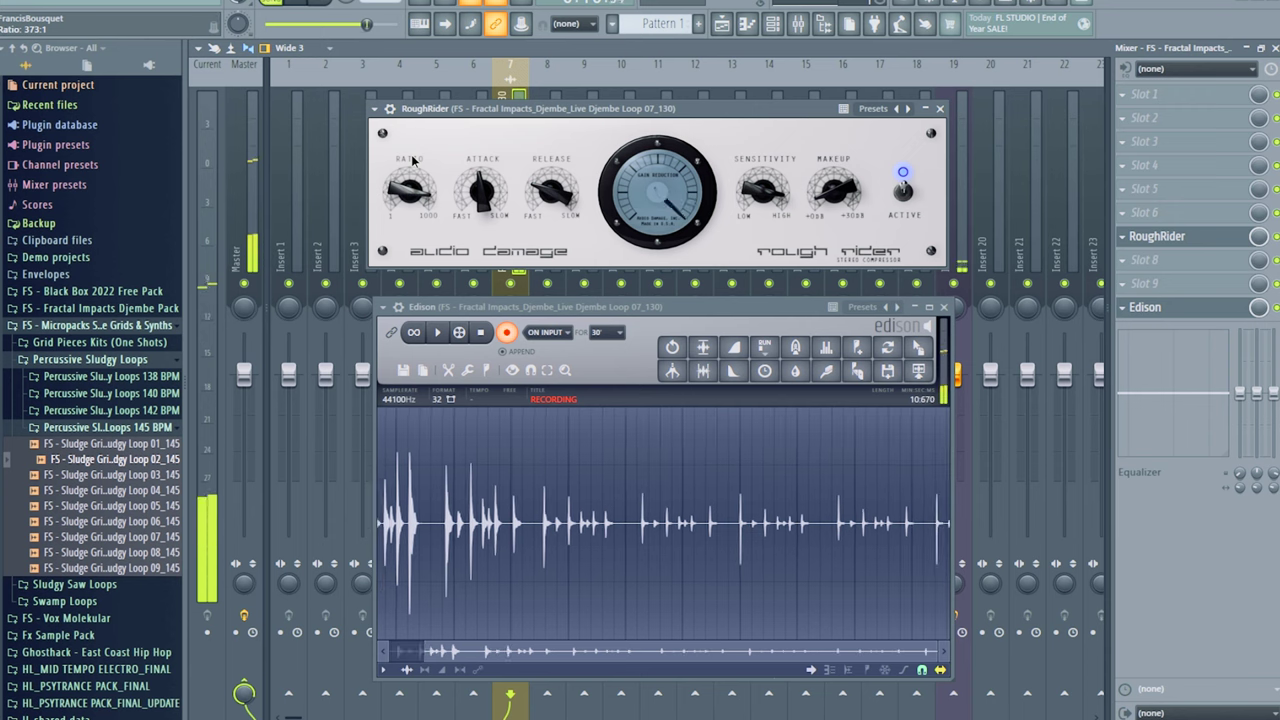
mouse_move(413, 160)
left_mouse_down()
mouse_move(415, 143)
mouse_move(407, 168)
left_mouse_up()
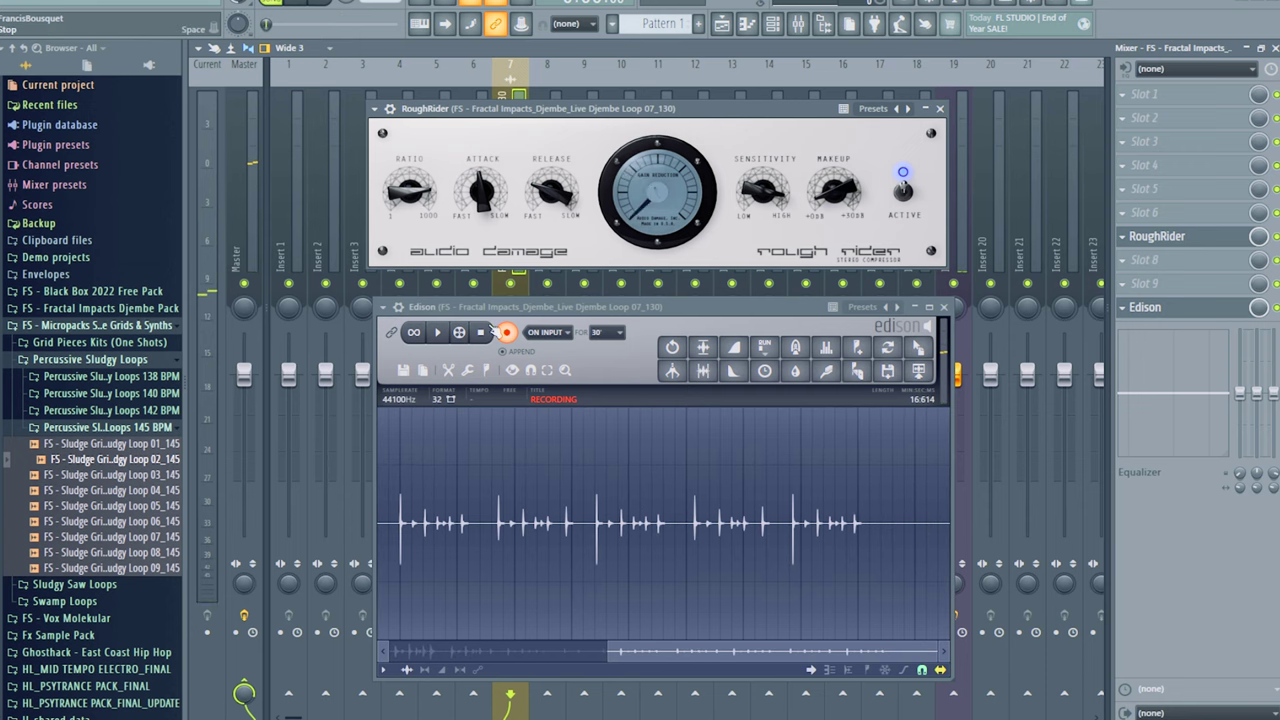
key("space")
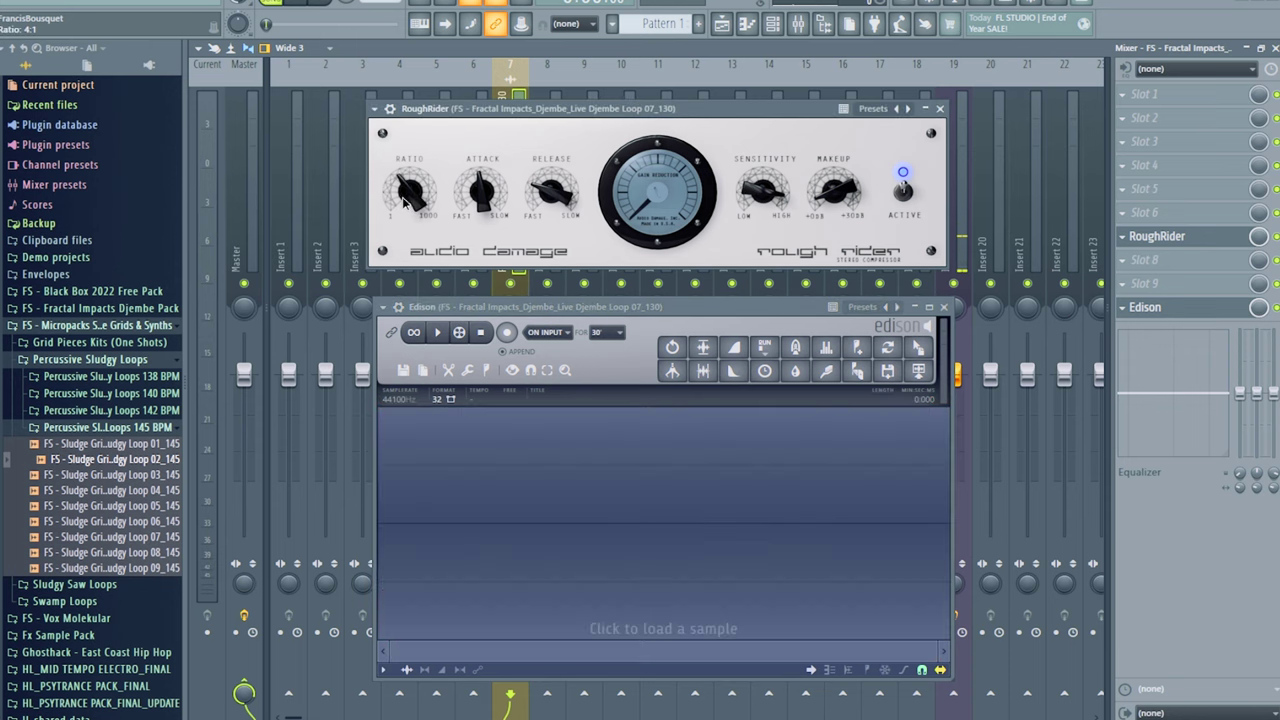
Set RoughRider's ratio to 10:1 and try different attack settings
left_click_drag(404, 198, 404, 187)
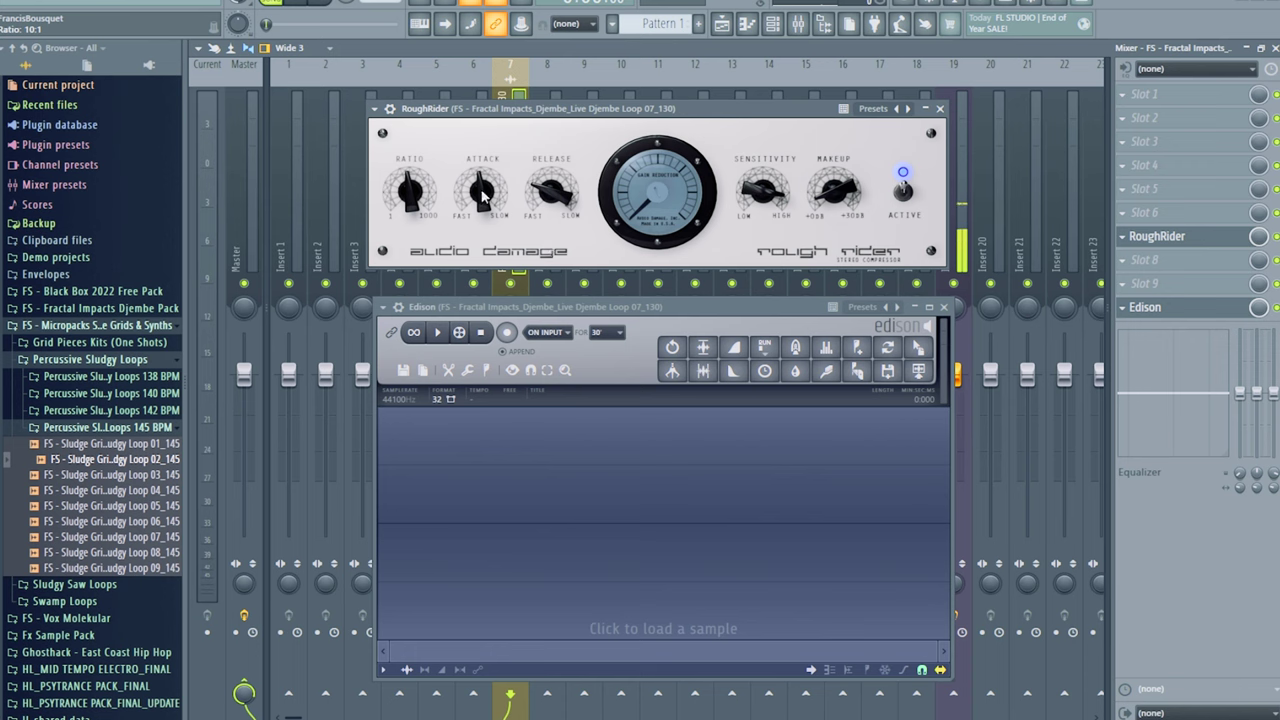
left_click_drag(473, 222, 473, 214)
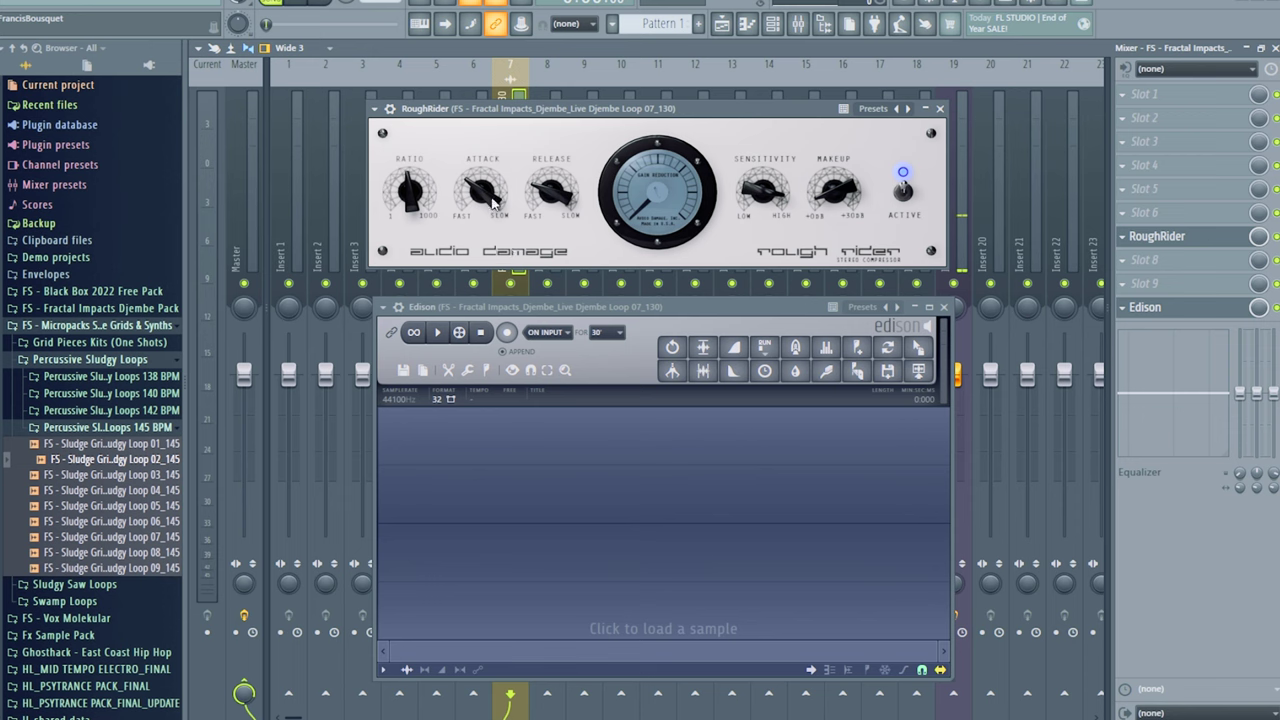
left_click_drag(493, 202, 492, 178)
Record the loop in Edison while adjusting the compressor's sensitivity and shortening the attack to 1.0, and stop playback
left_click(507, 333)
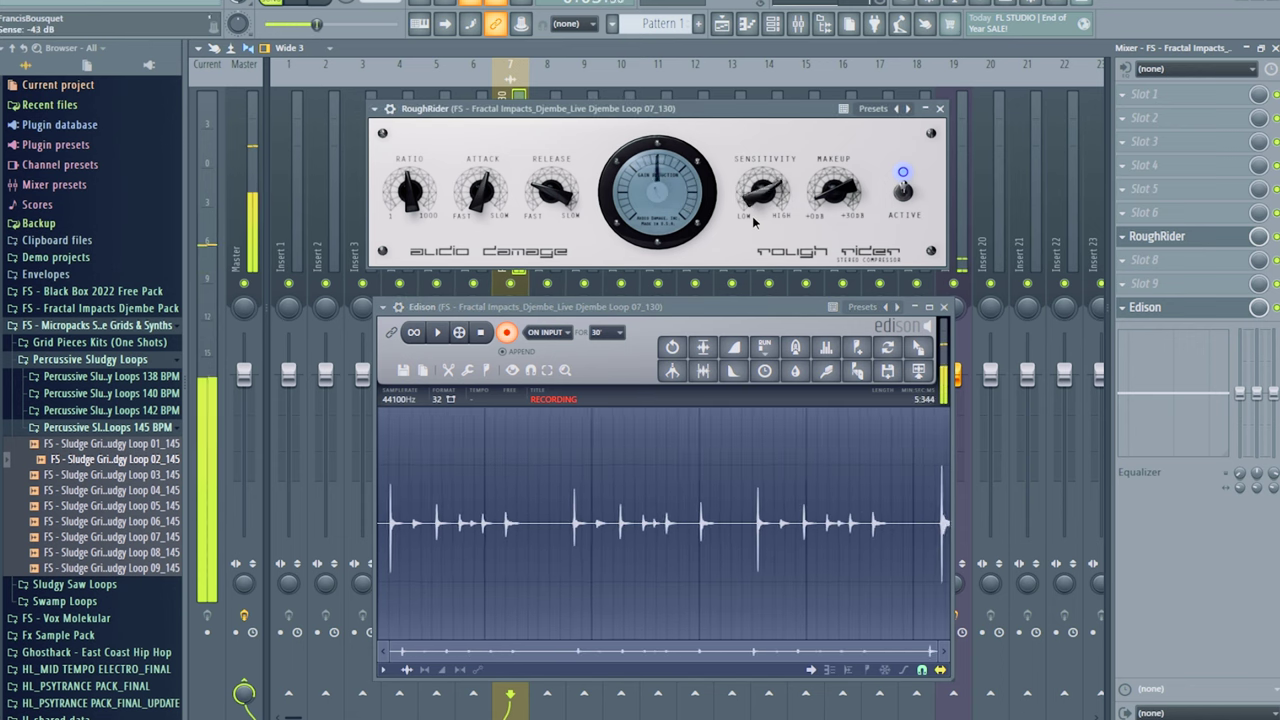
scroll(760, 190, "up", 5)
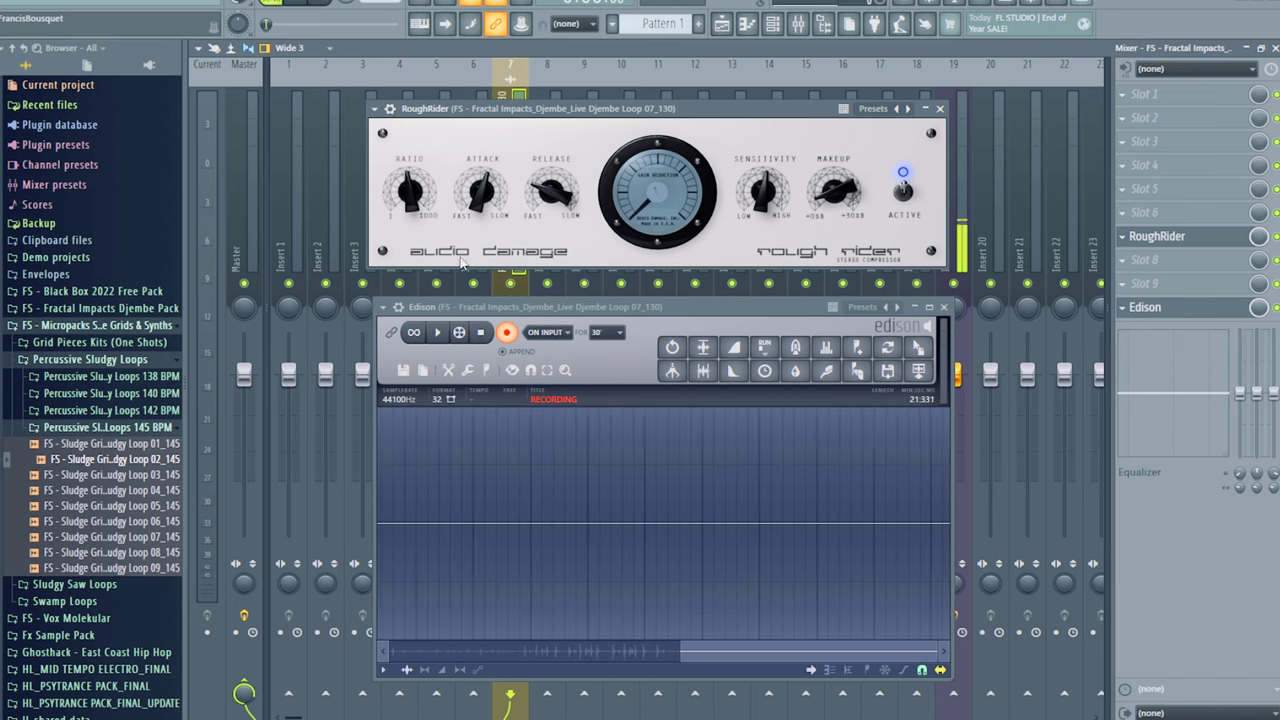
key("space")
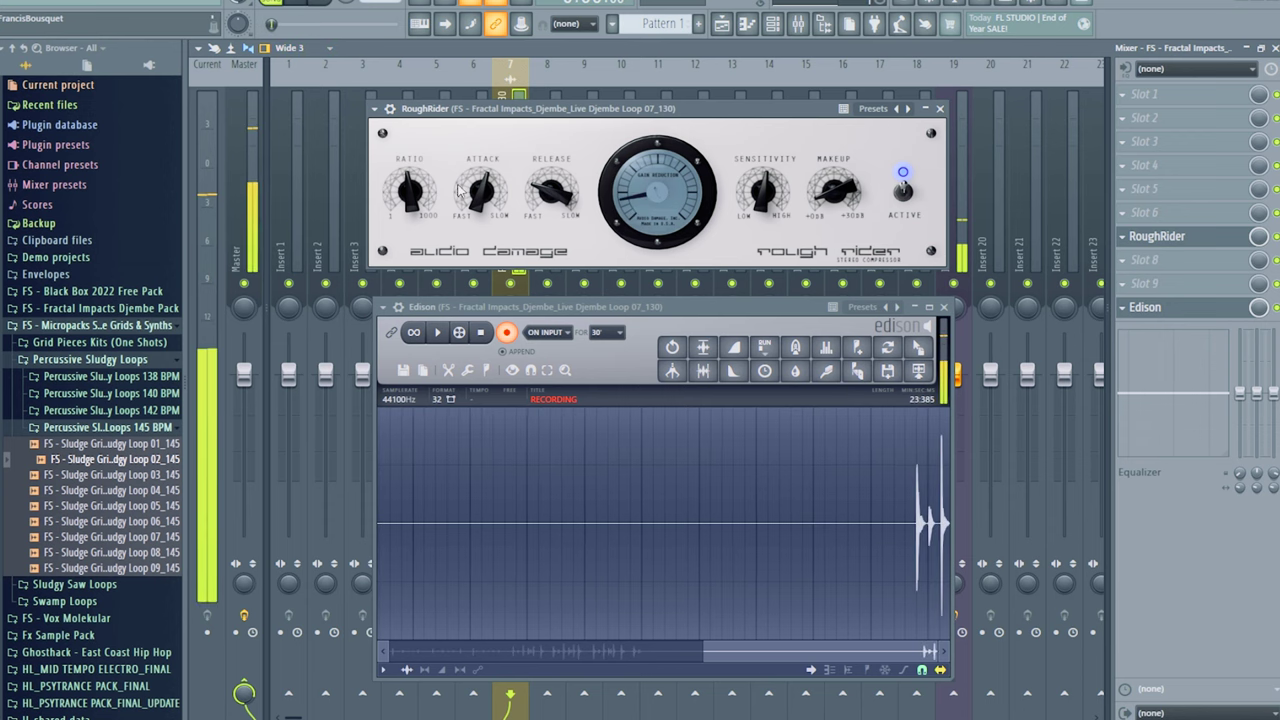
left_click_drag(475, 182, 463, 258)
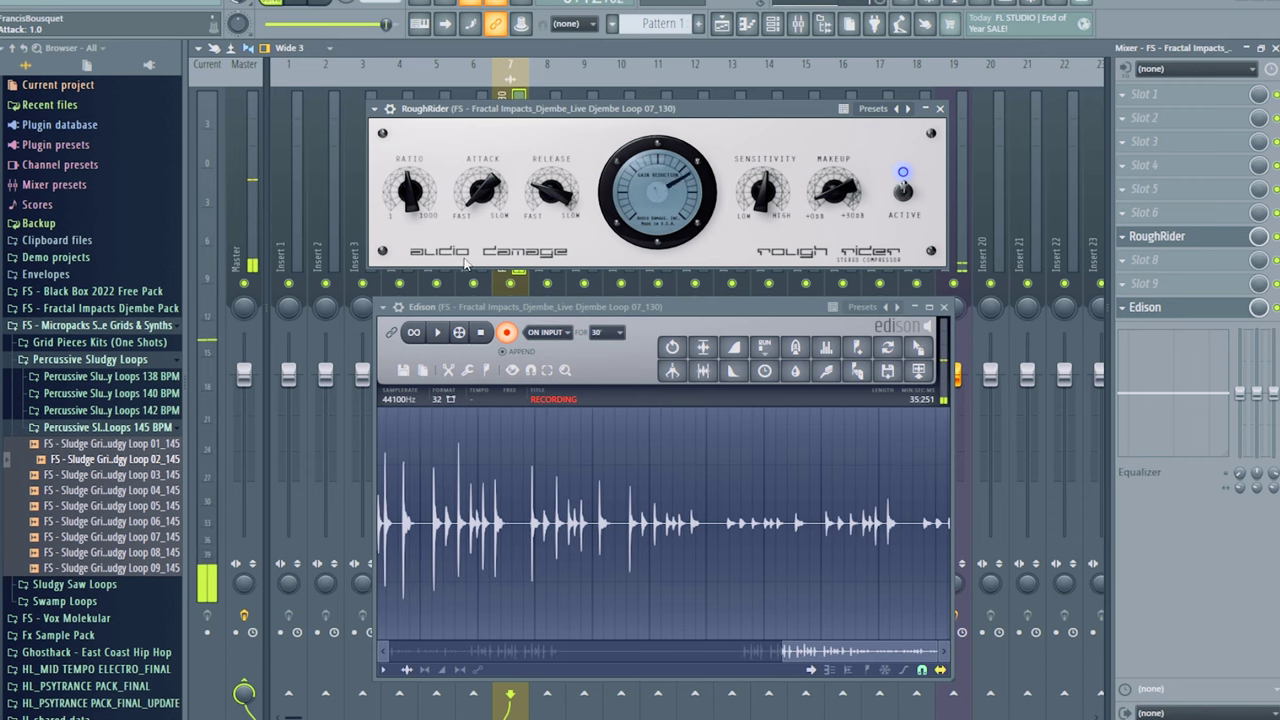
left_click(325, 5)
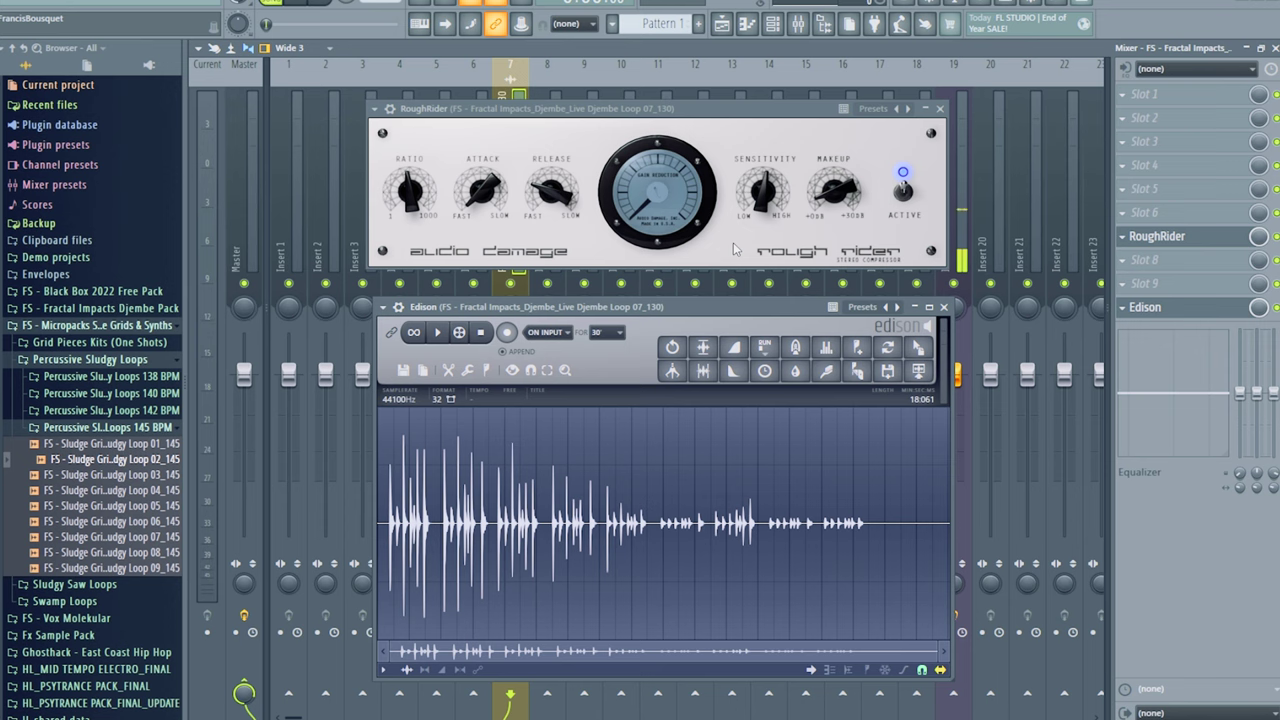
Clear the Edison take and record the loop again while raising RoughRider's makeup gain
left_click(510, 331)
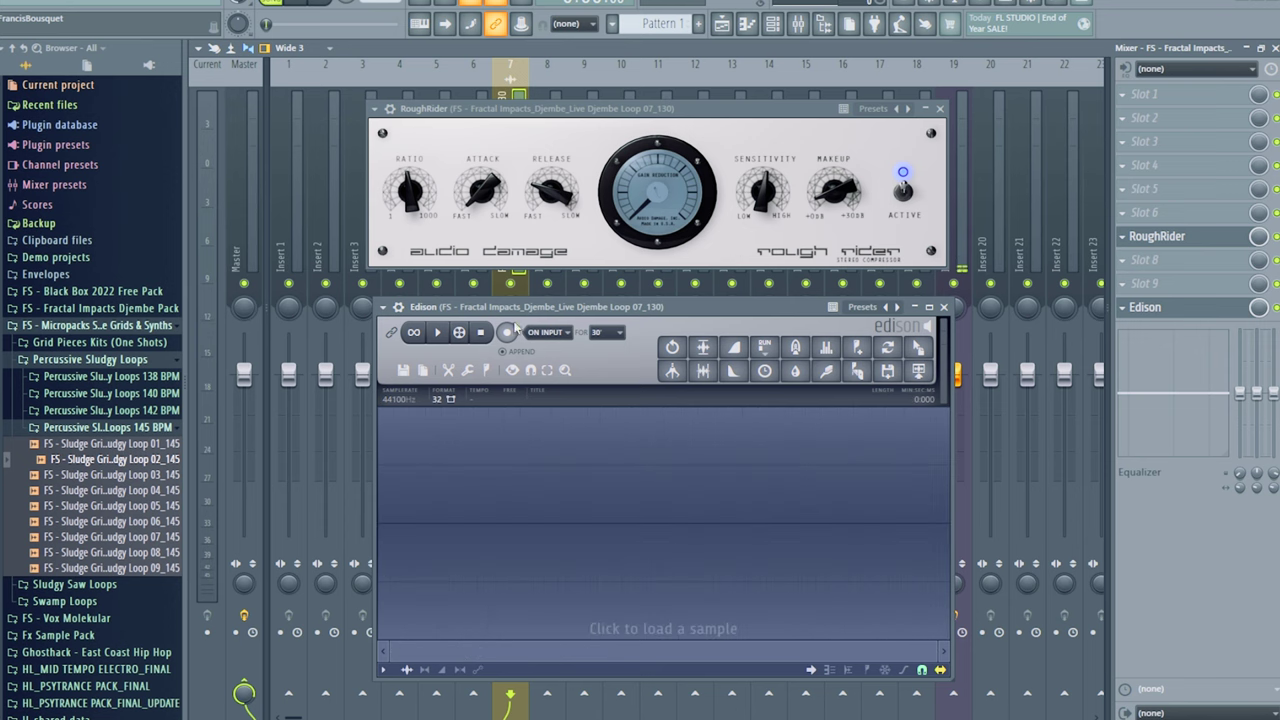
left_click(510, 331)
key("space")
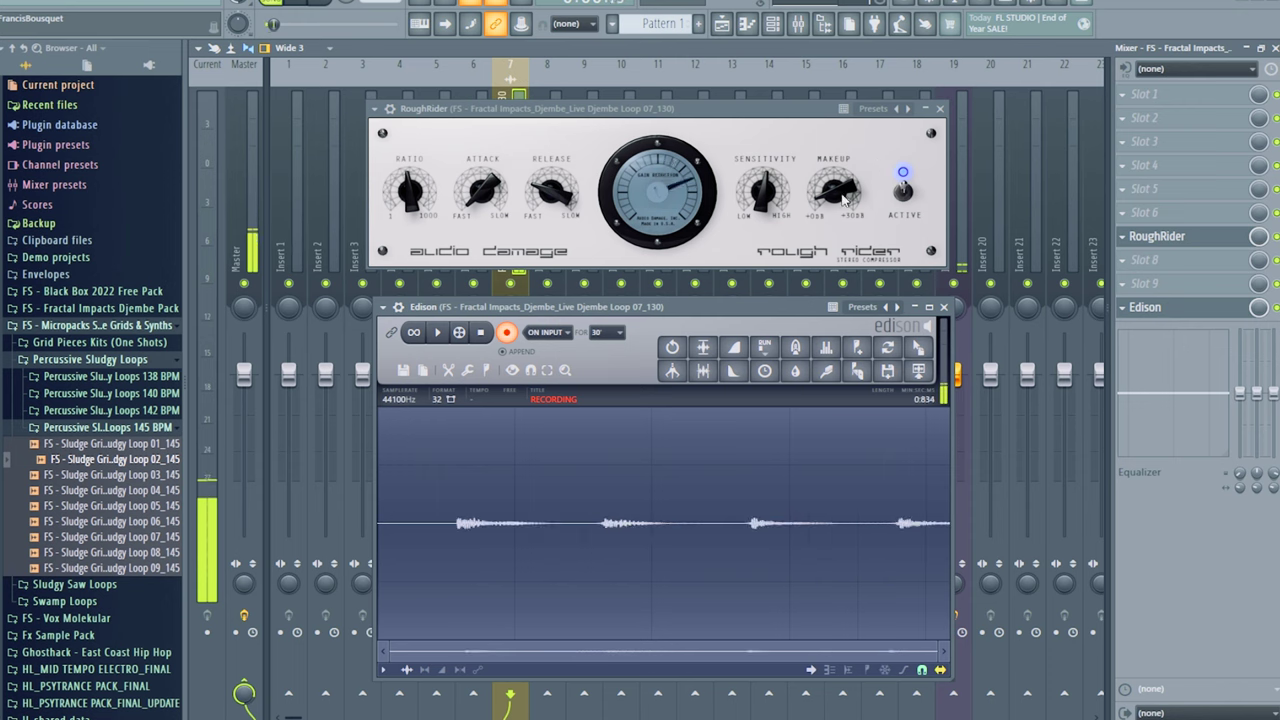
left_click_drag(843, 198, 828, 101)
Compare the loop with RoughRider bypassed and active, and delete the recorded audio in Edison
left_click(904, 195)
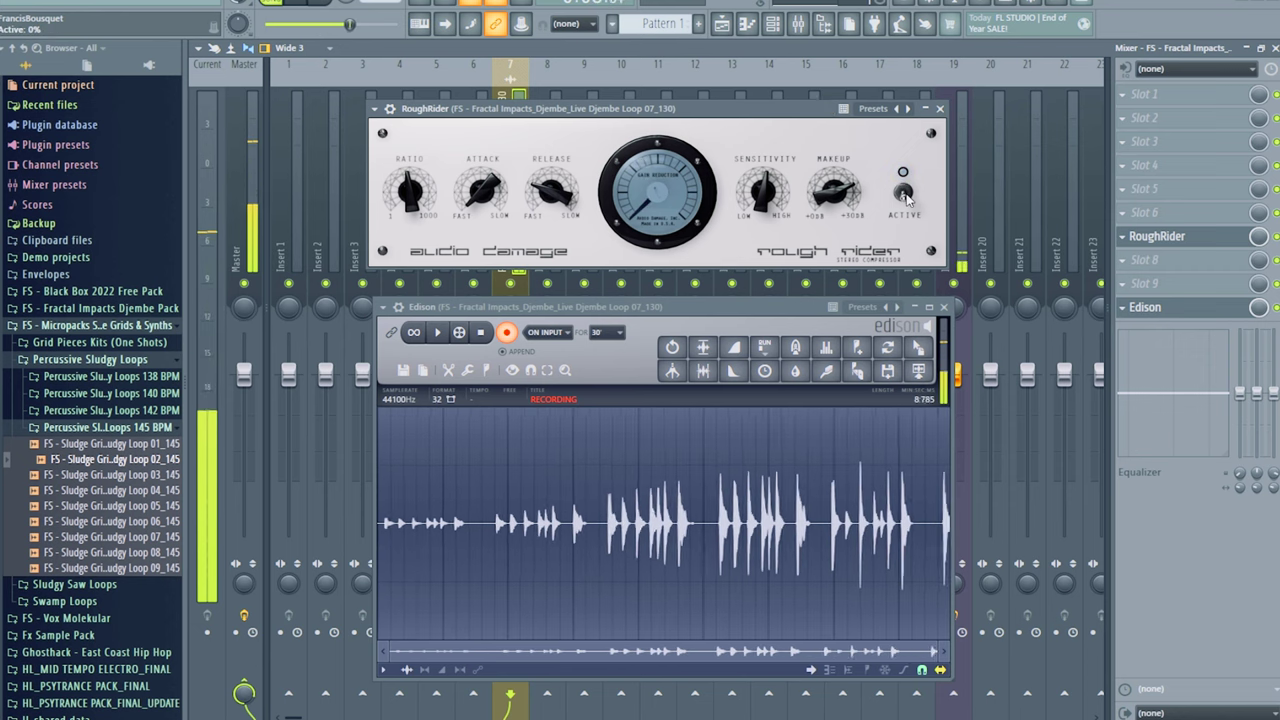
left_click(904, 195)
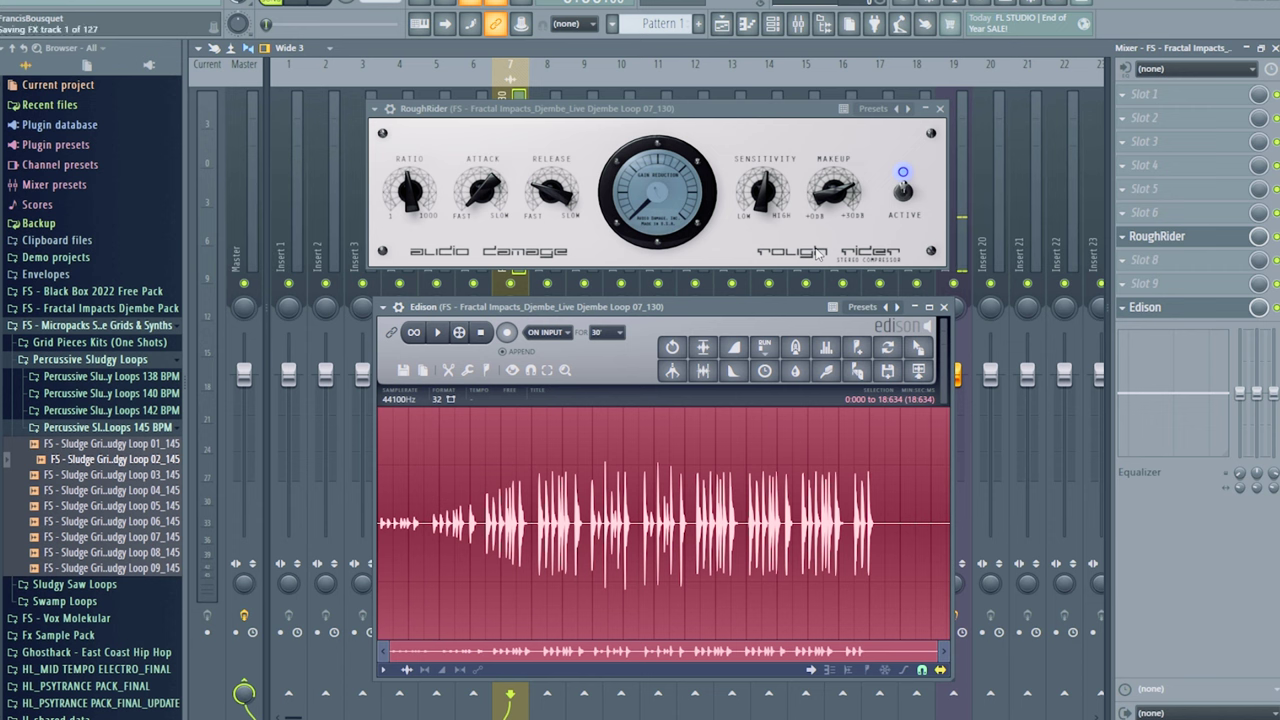
key("Delete")
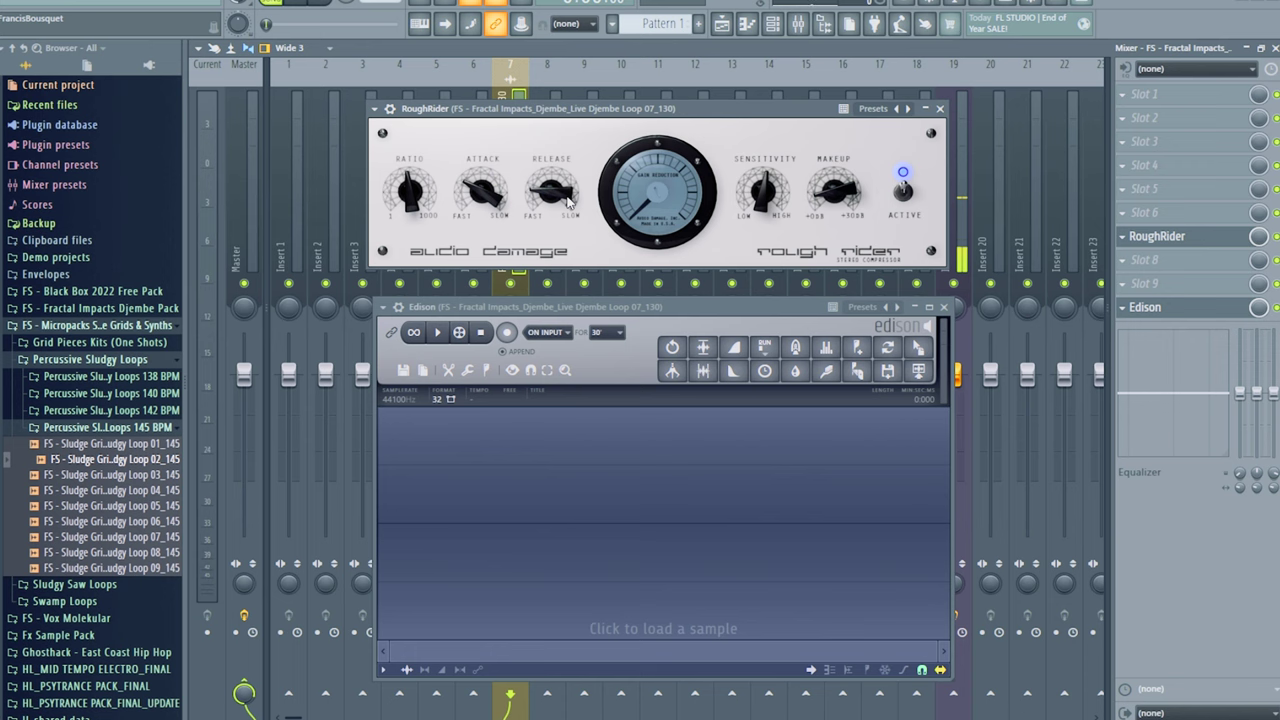
Sweep RoughRider's release down to 1.0 and raise it again
scroll(560, 195, "up", 8)
scroll(542, 220, "down", 2)
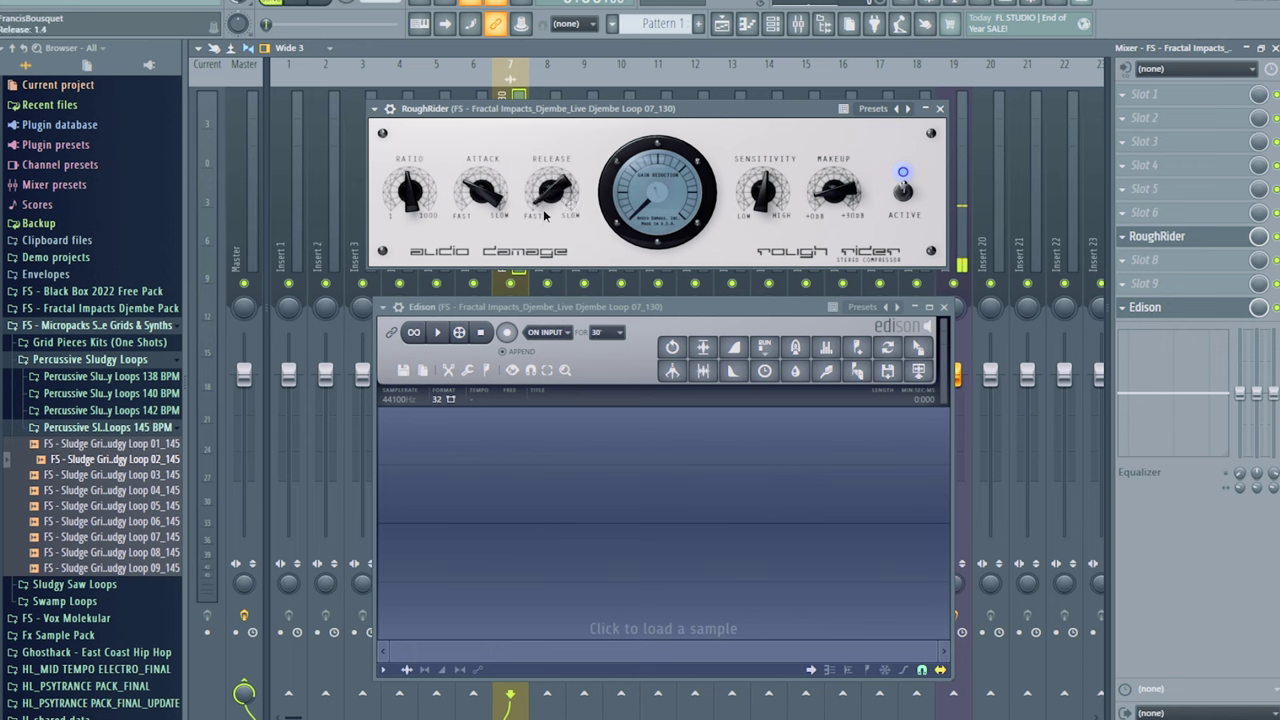
scroll(542, 220, "down", 1)
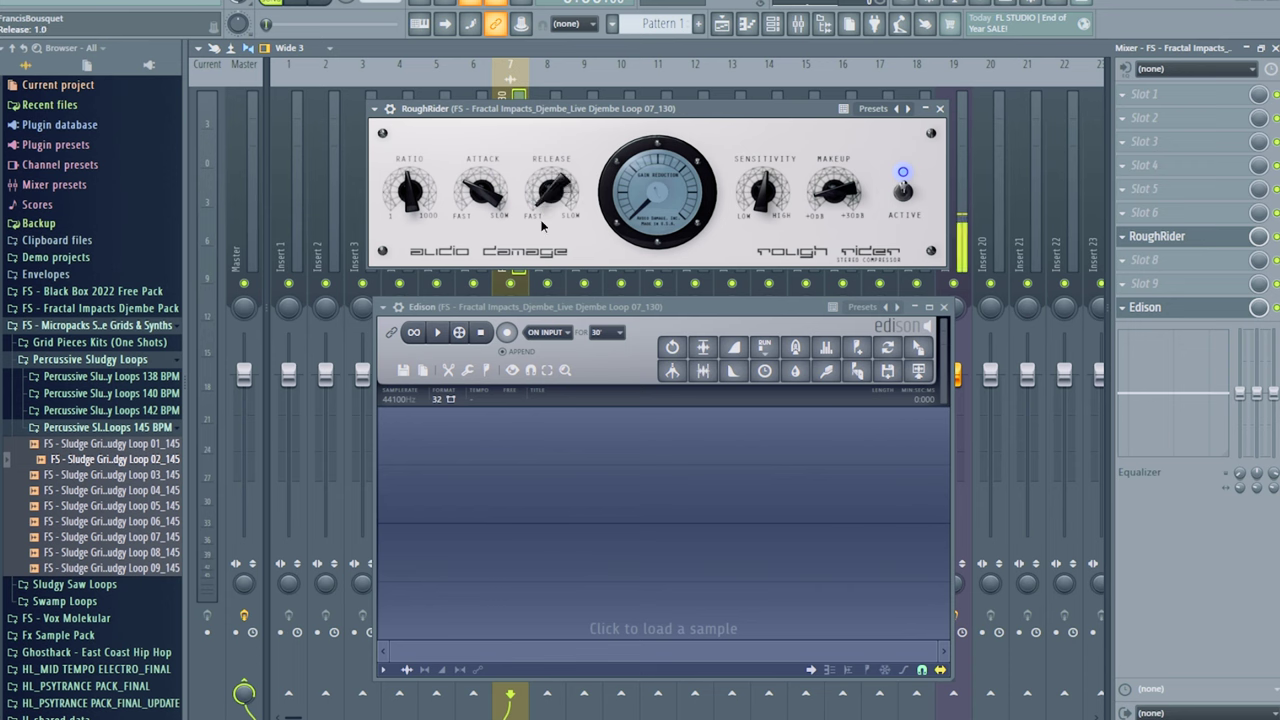
left_click_drag(542, 227, 545, 196)
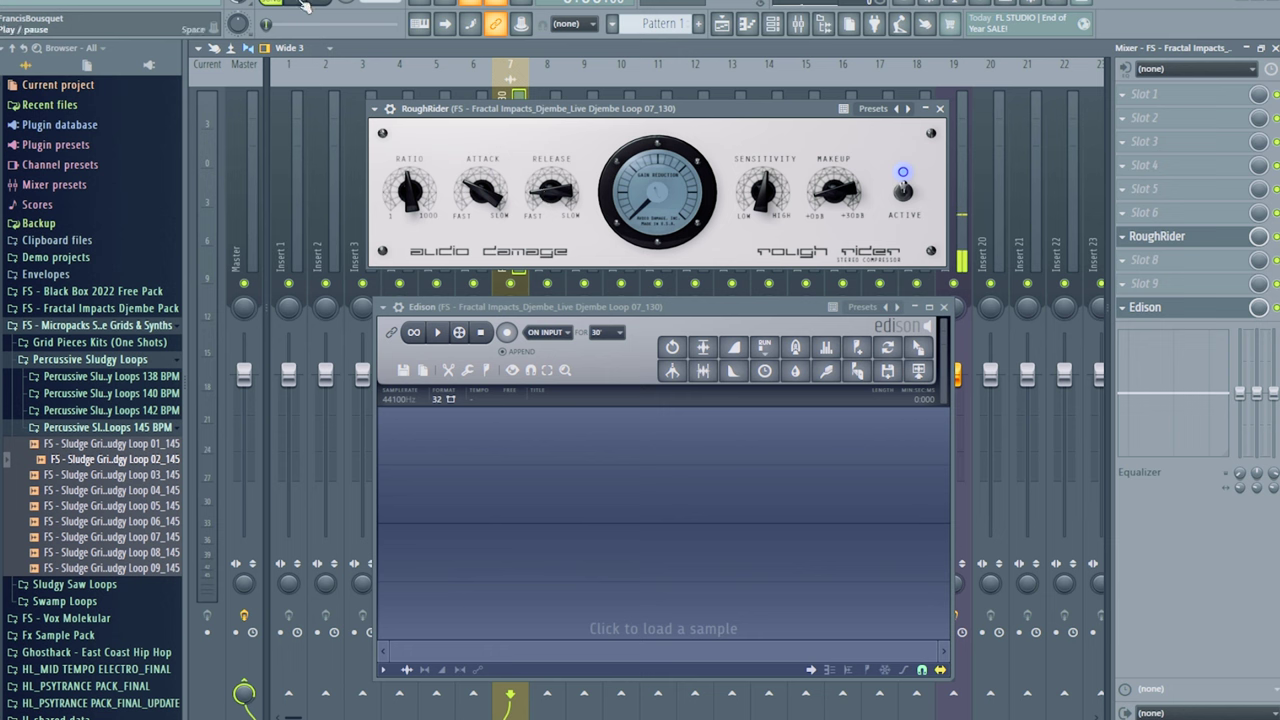
Record the loop in Edison with release at 1.0, attack at its fastest and makeup at 15 dB, and clear the take
left_click(506, 332)
left_click_drag(547, 195, 540, 229)
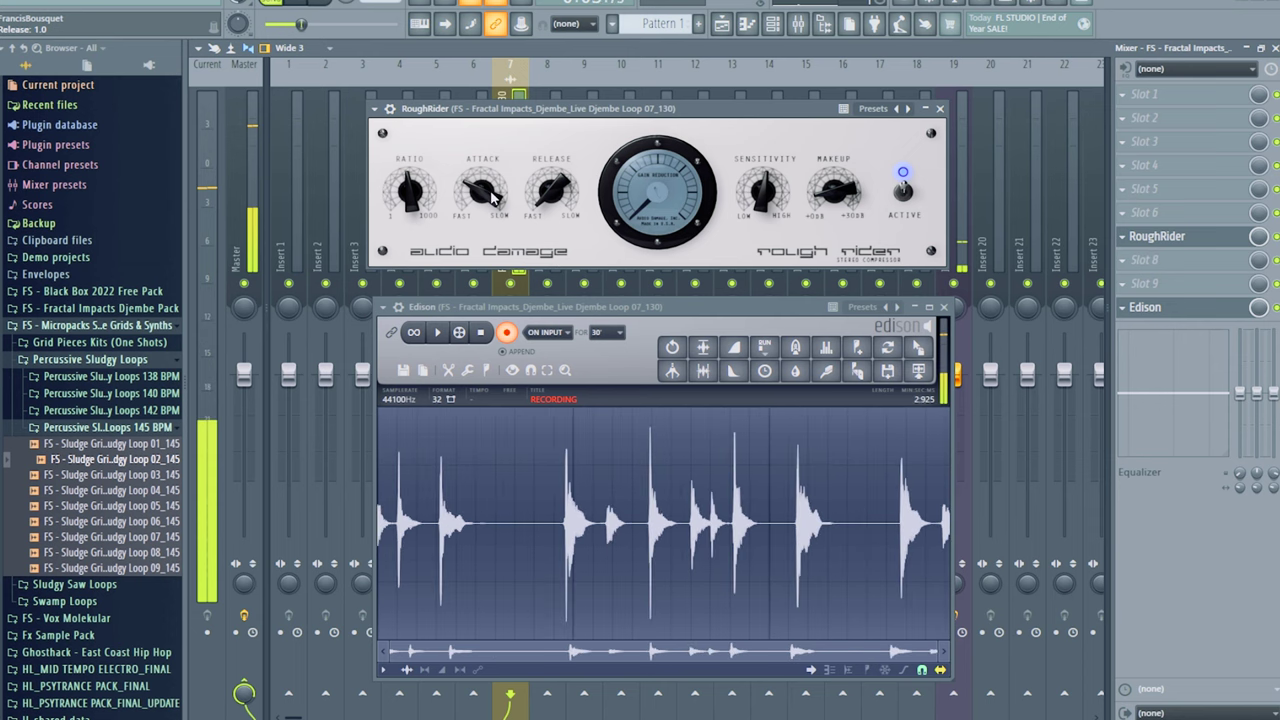
left_click_drag(471, 220, 476, 241)
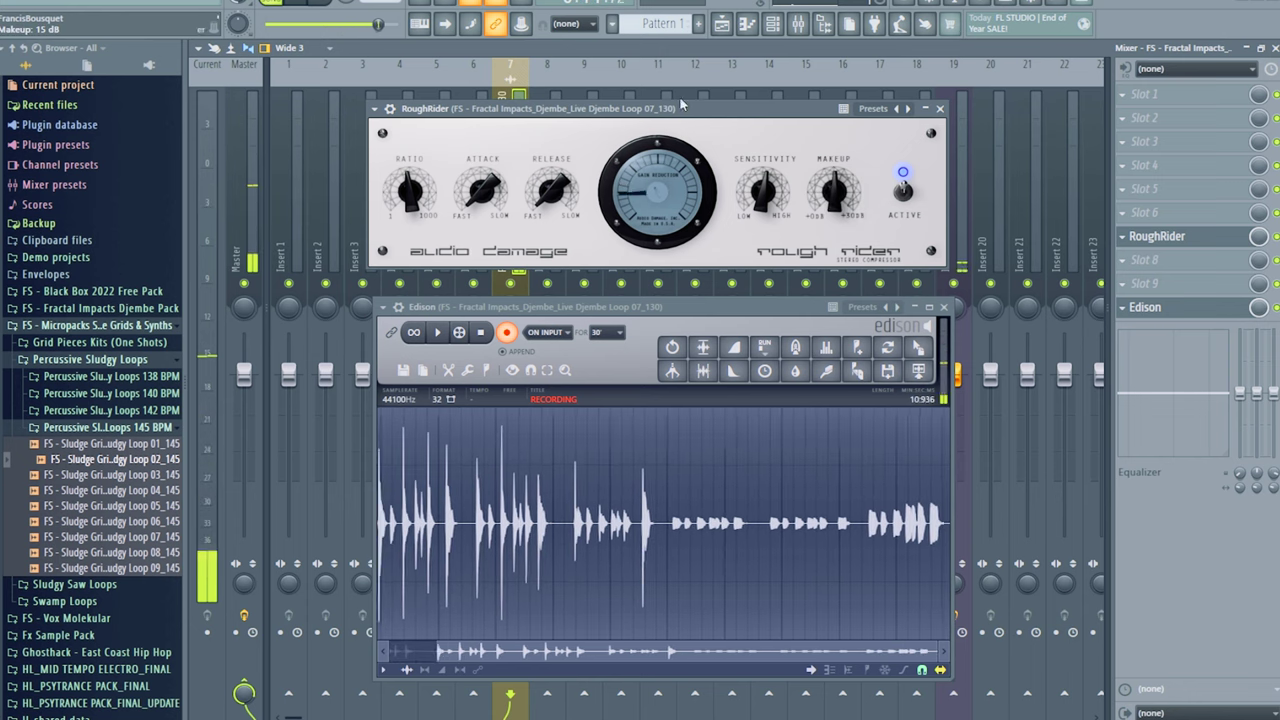
key("space")
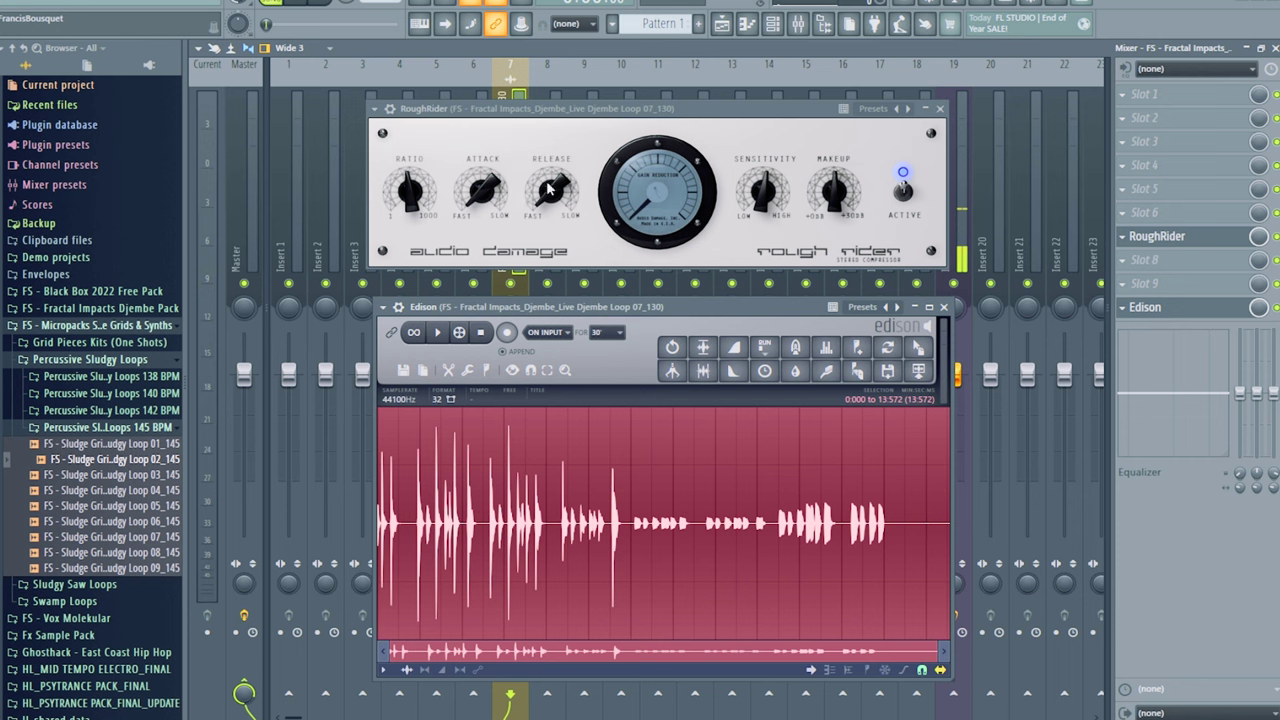
left_click_drag(550, 180, 540, 200)
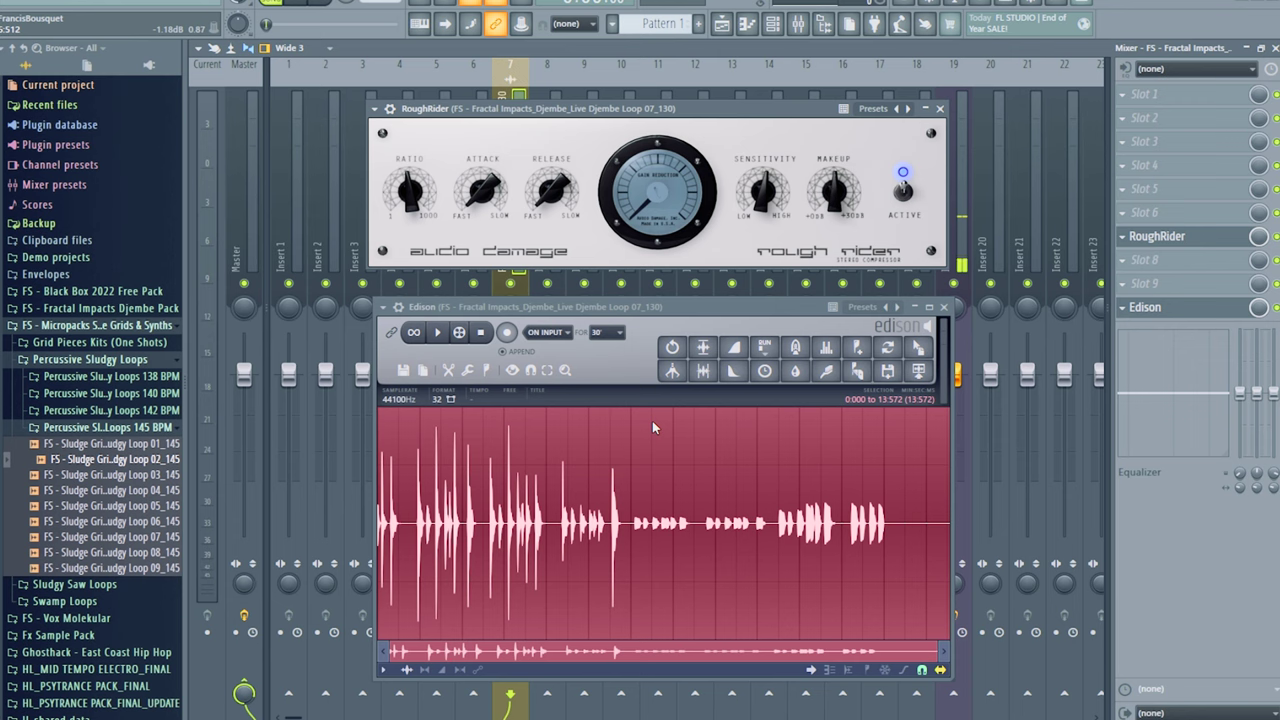
key("Delete")
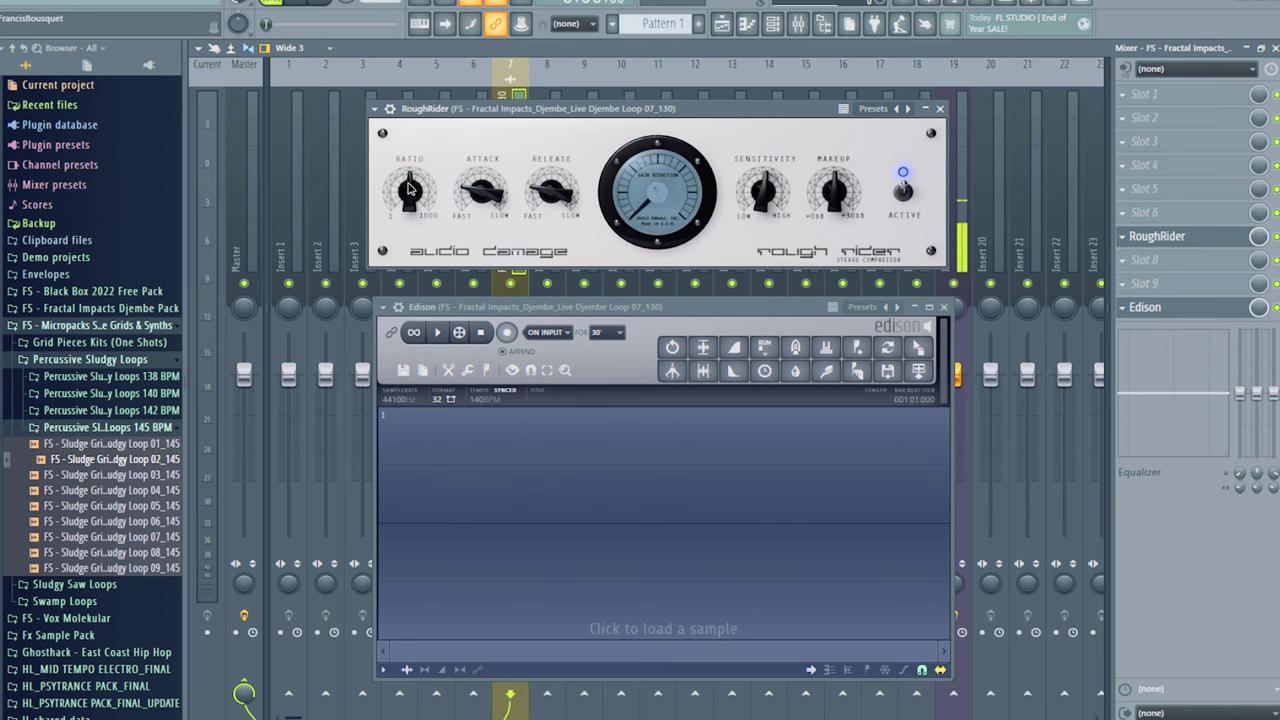
Raise RoughRider's ratio and start recording the djembe loop in Edison
left_click_drag(408, 188, 416, 176)
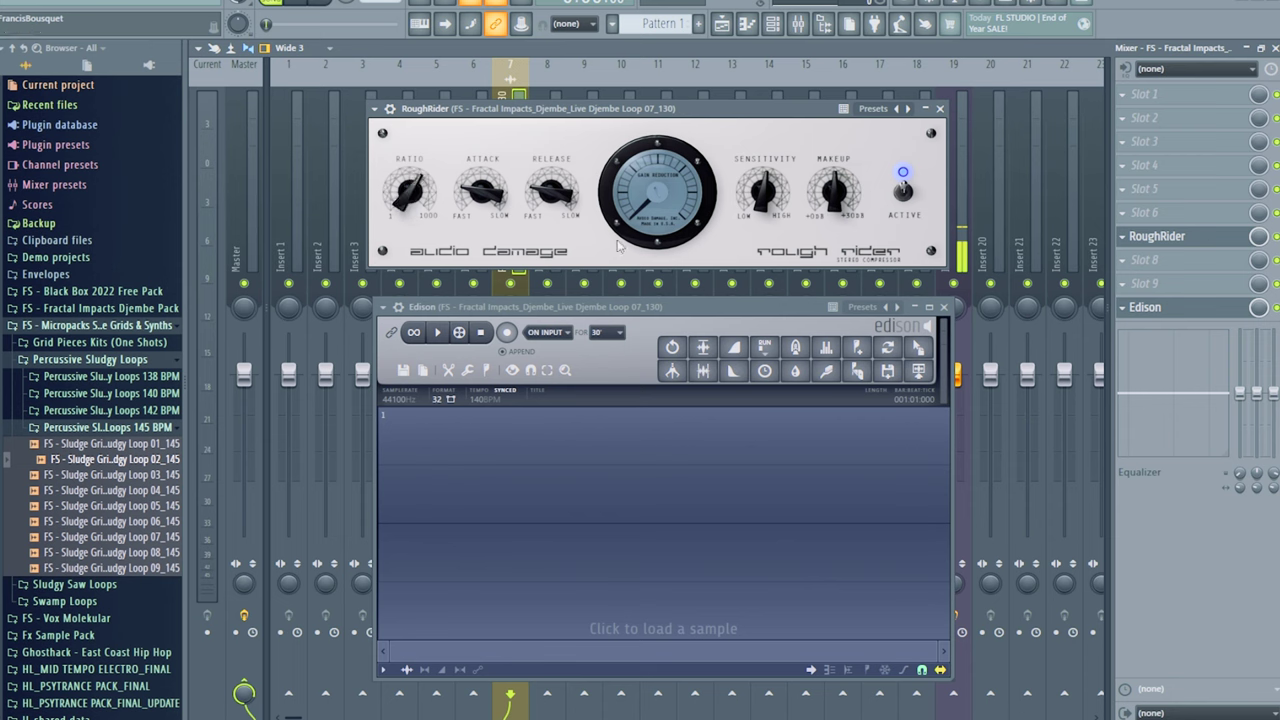
left_click(507, 334)
key("space")
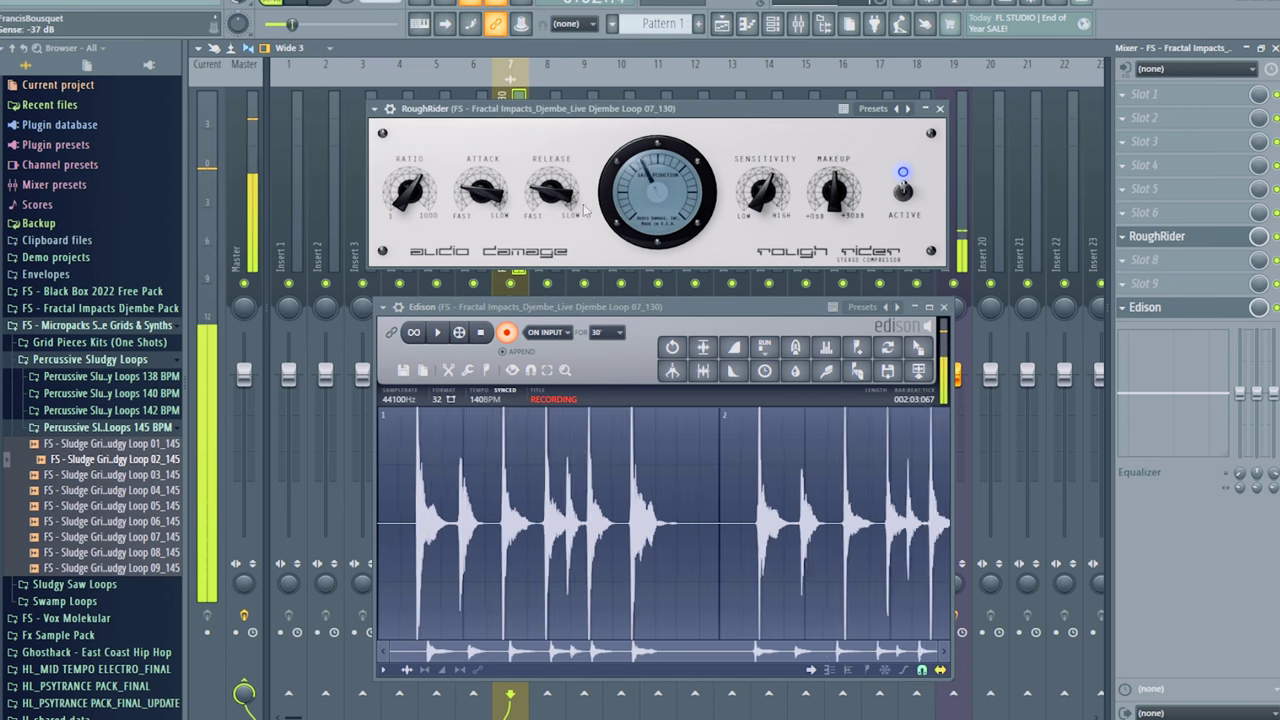
Sweep RoughRider's release down to 1.8, up to 9.6 and back down during the recording, and stop playback
left_click_drag(546, 205, 541, 213)
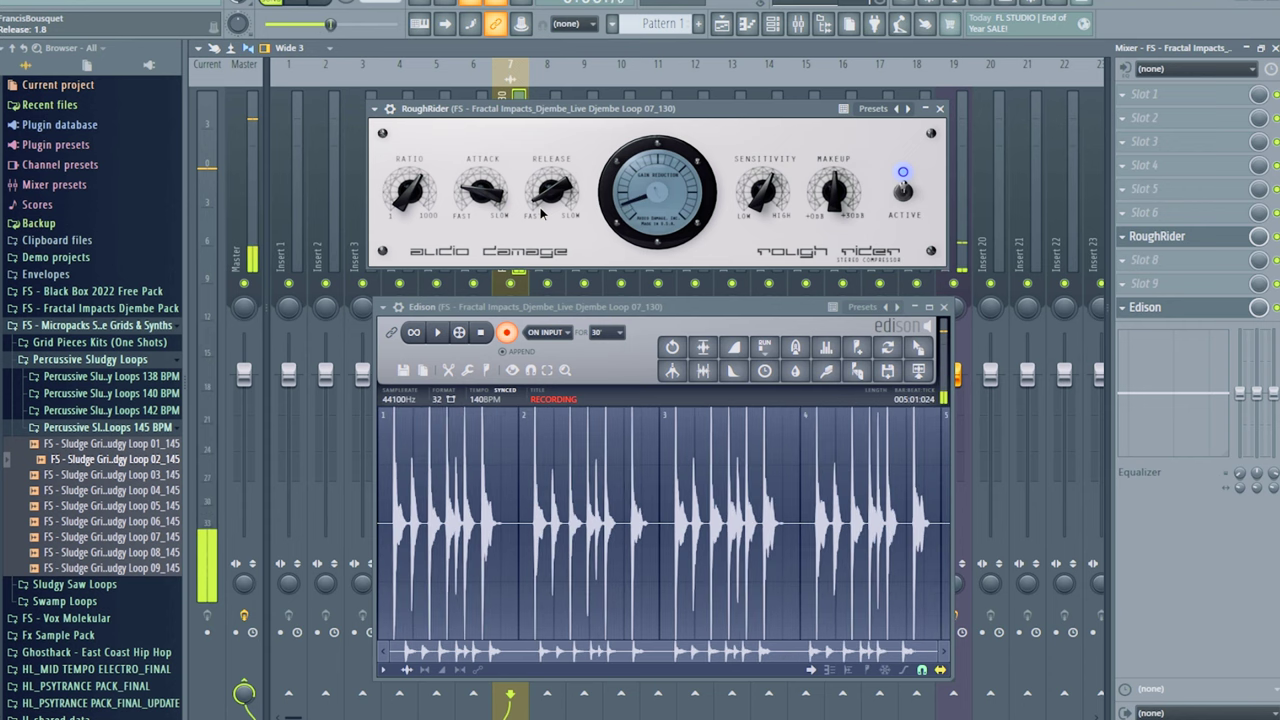
left_click_drag(540, 207, 556, 113)
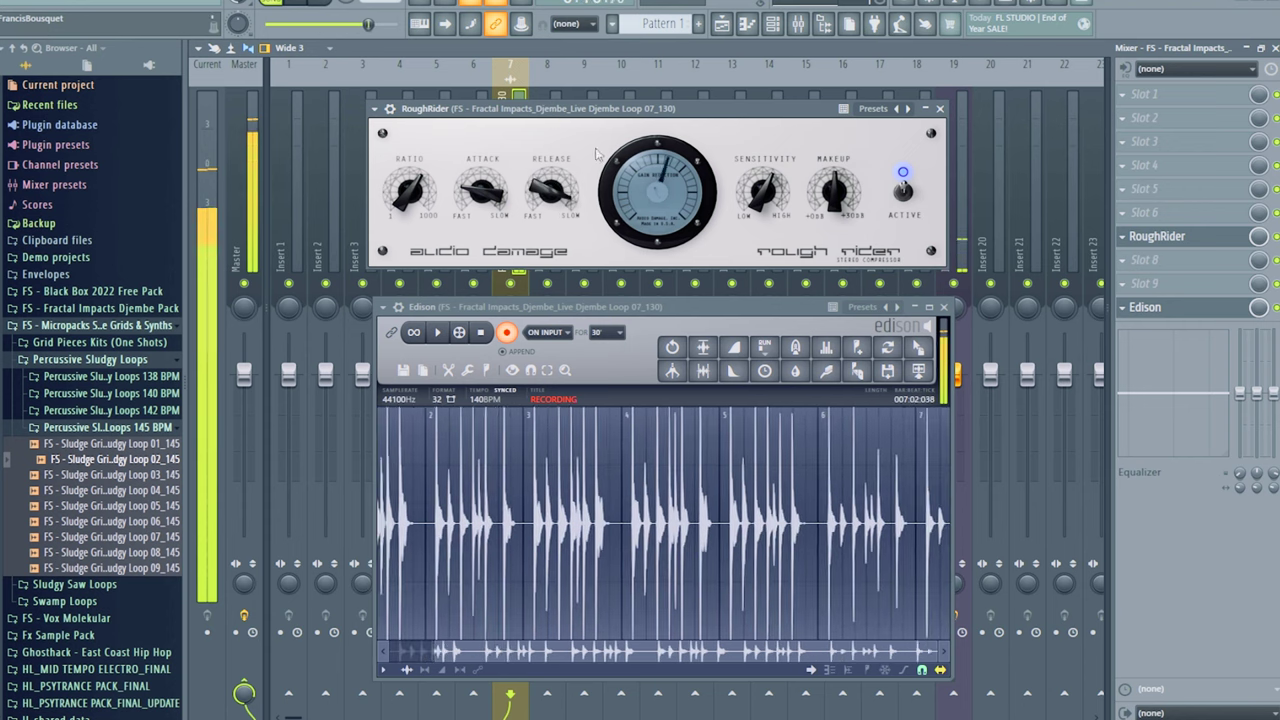
scroll(558, 190, "up", 2)
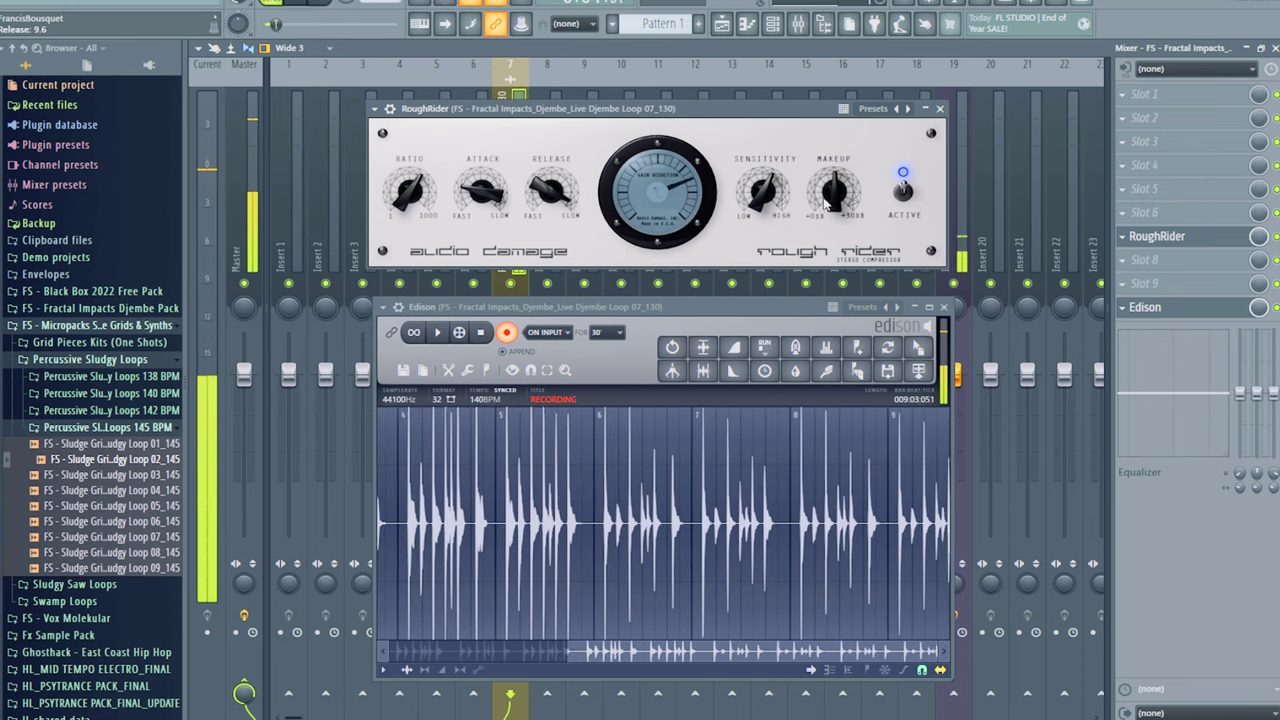
left_click_drag(550, 190, 517, 272)
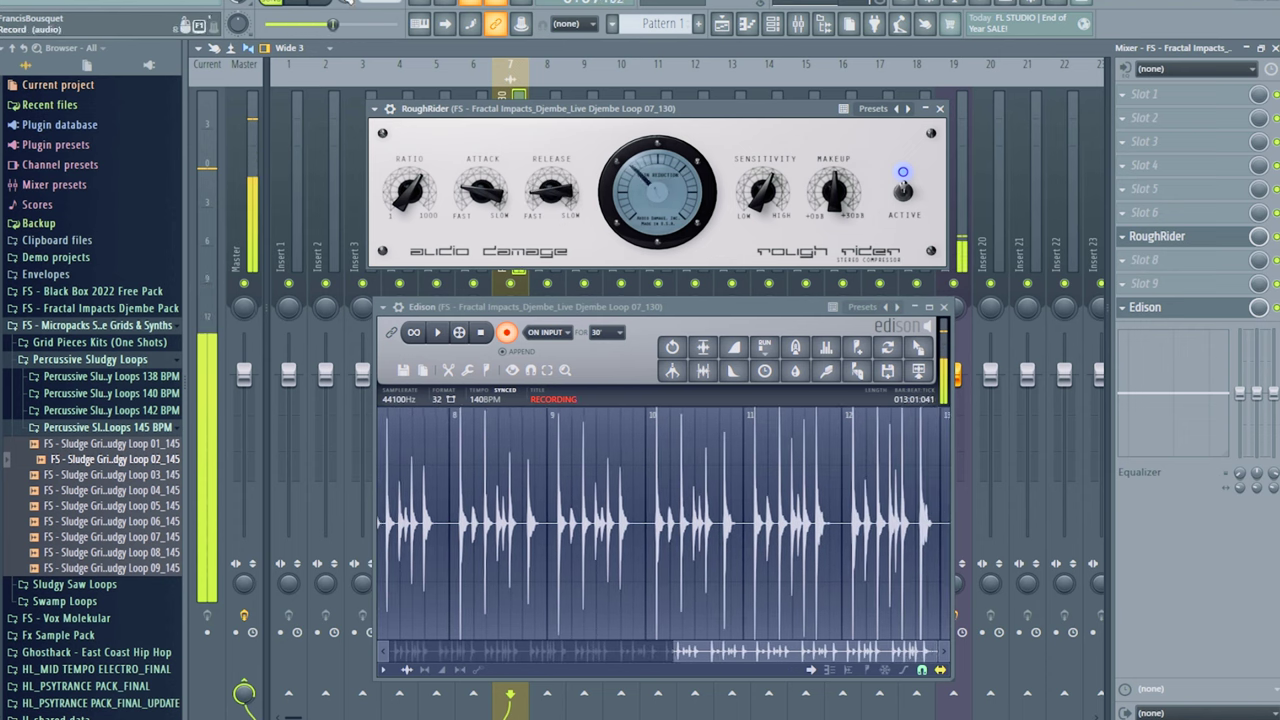
key("space")
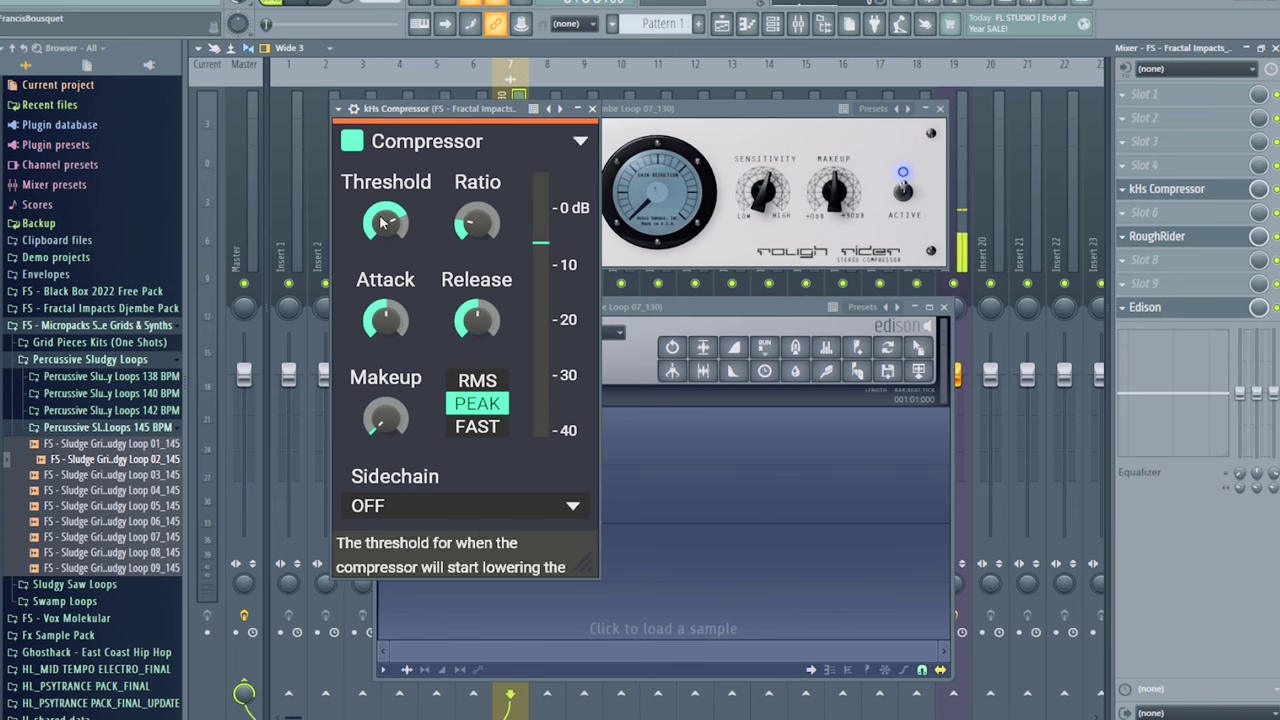
Lower the kHs Compressor threshold to about -32 dB, play the loop through it, and adjust the threshold further during playback
left_click_drag(384, 223, 393, 248)
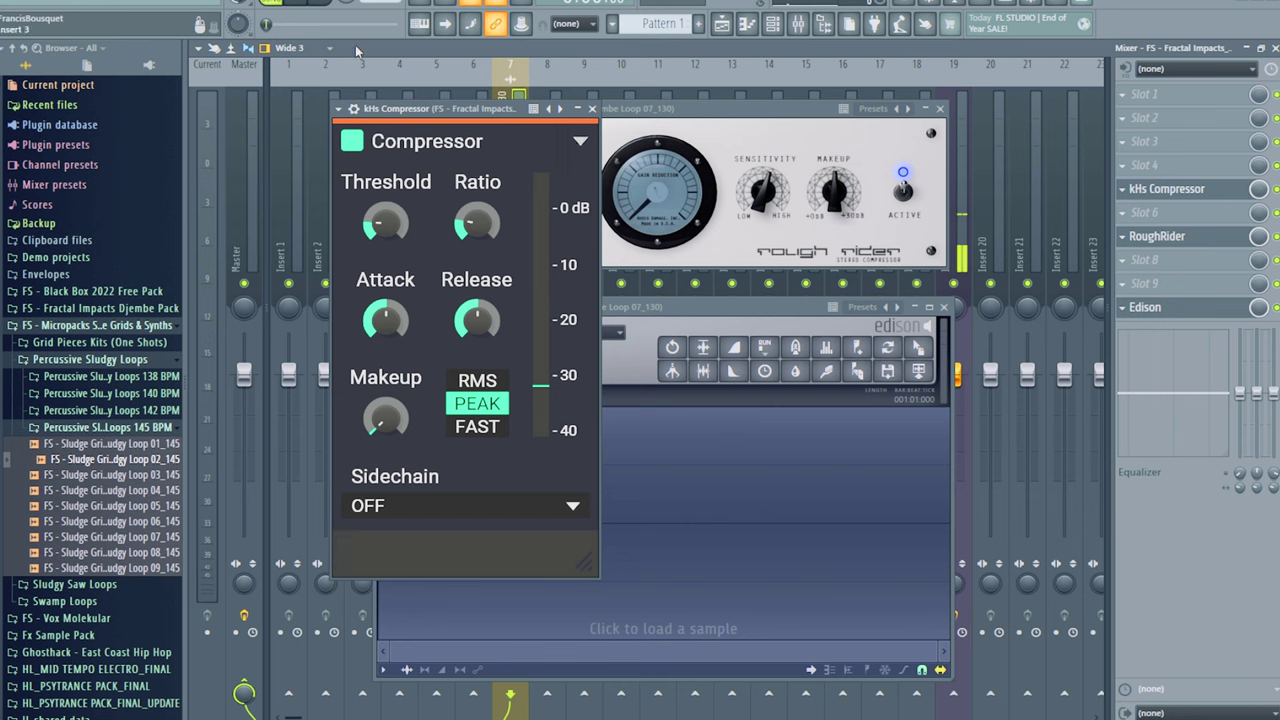
left_click(295, 14)
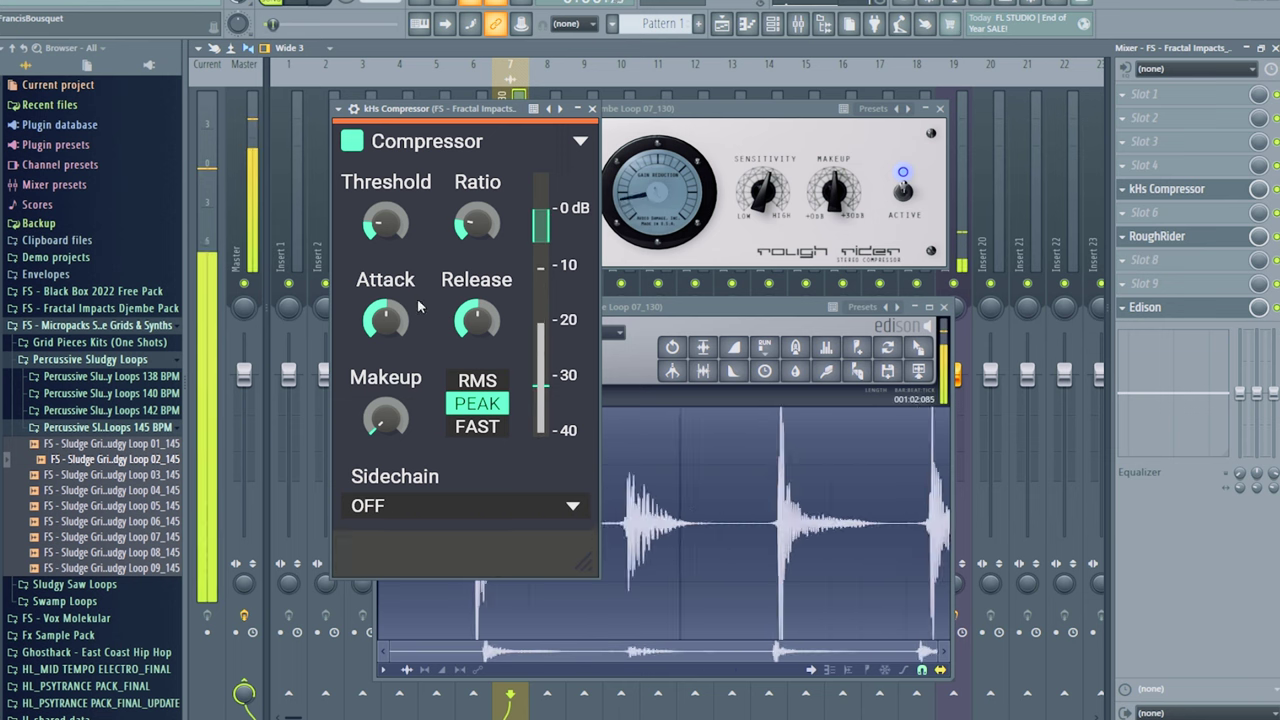
mouse_move(385, 222)
left_mouse_down()
mouse_move(385, 192)
mouse_move(385, 234)
left_mouse_up()
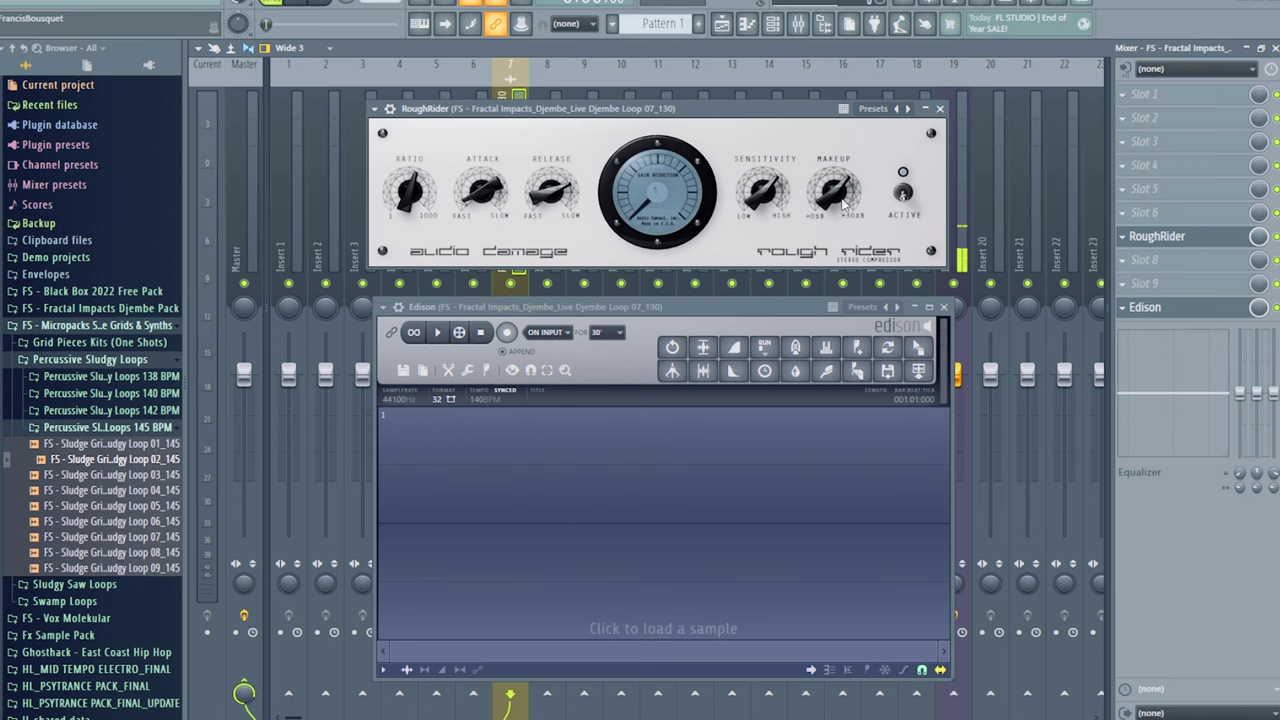
Record the loop in Edison starting with RoughRider bypassed, toggle the compressor to compare, leave it active, and stop playback
mouse_move(840, 197)
left_click(507, 332)
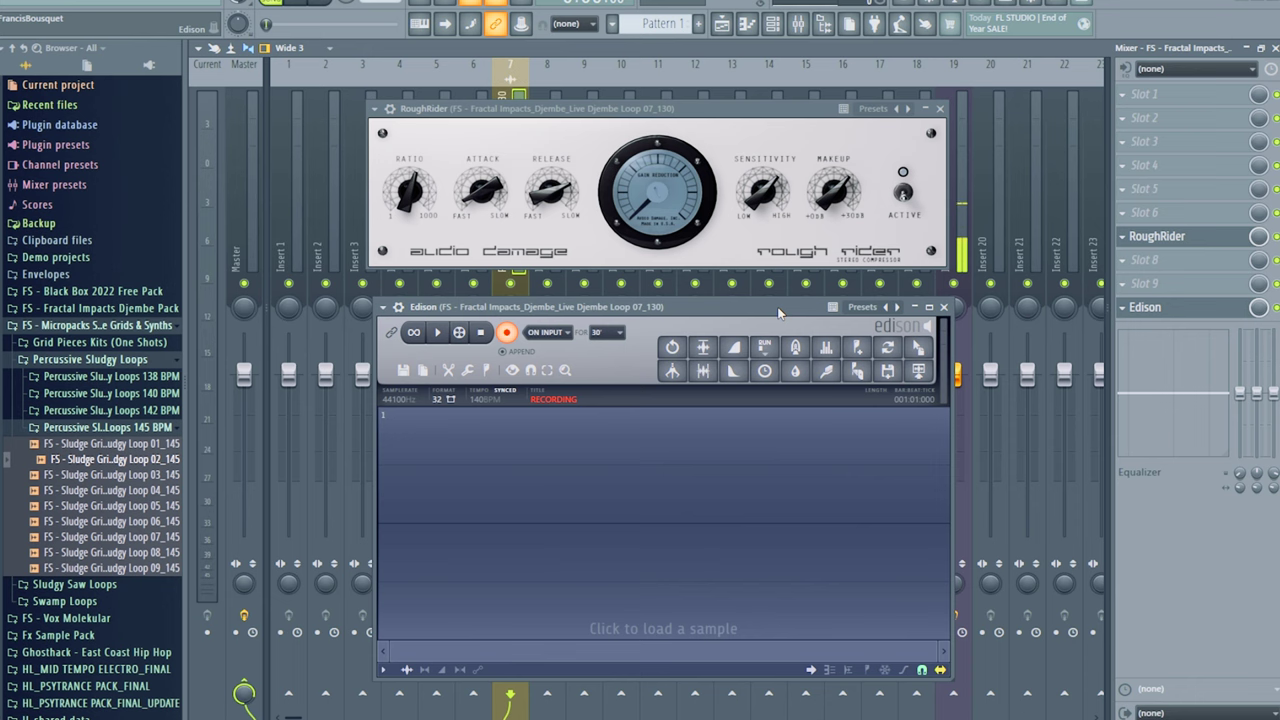
left_click(112, 459)
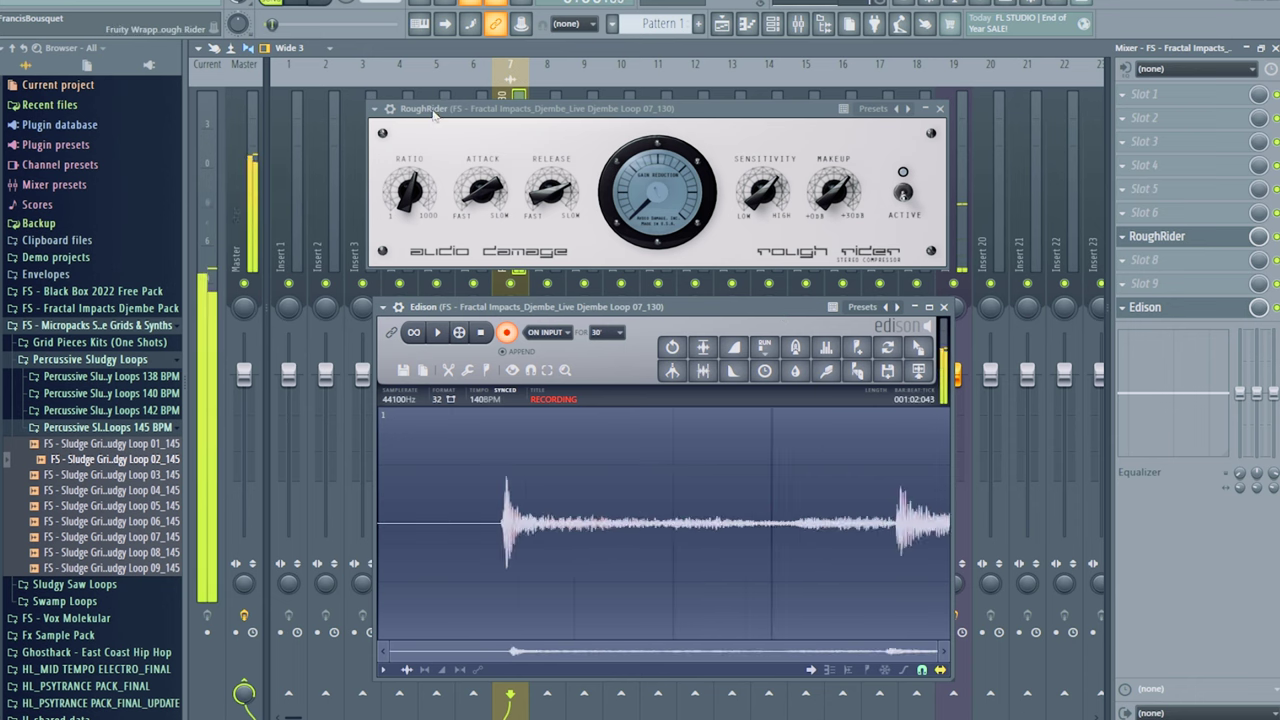
left_click(903, 194)
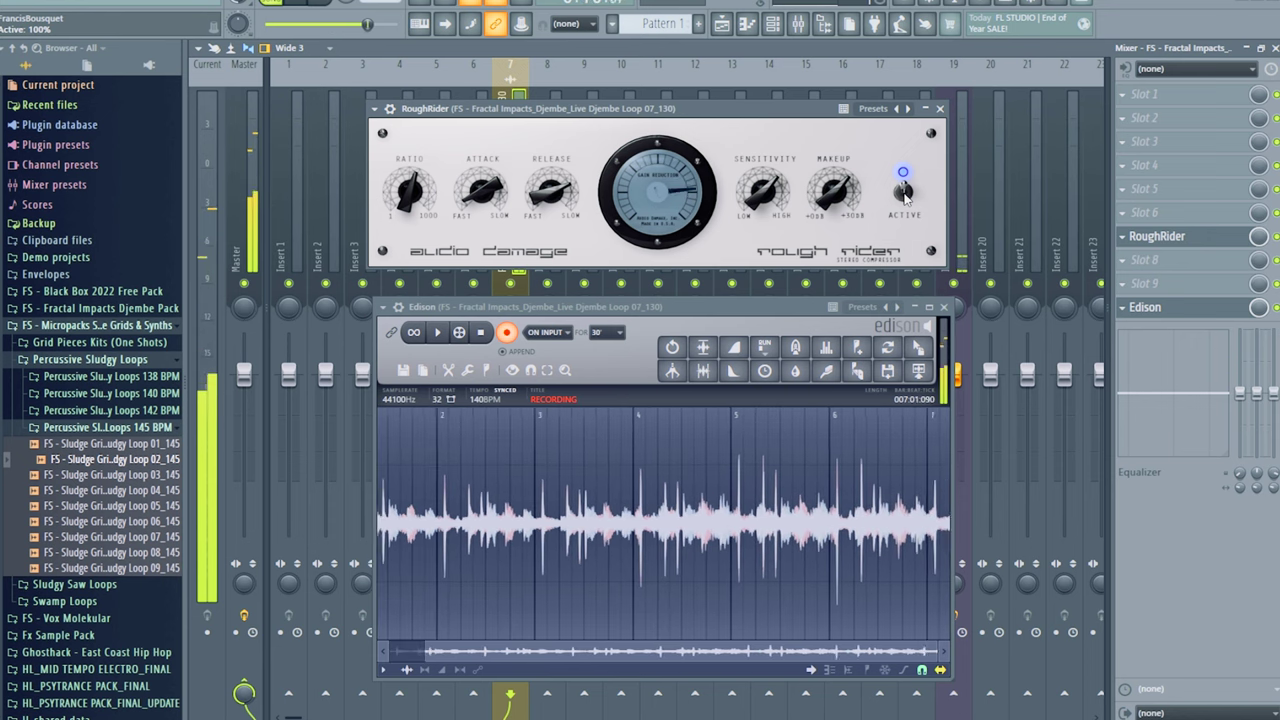
left_click(903, 194)
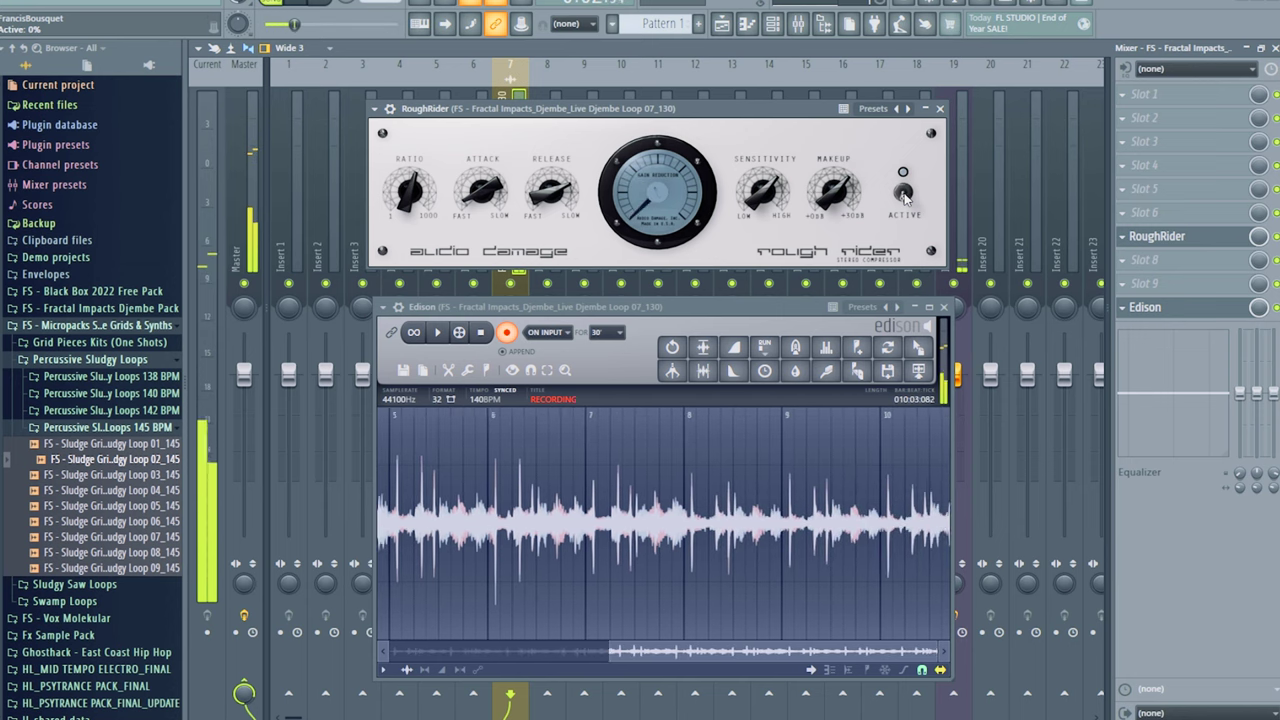
left_click(903, 194)
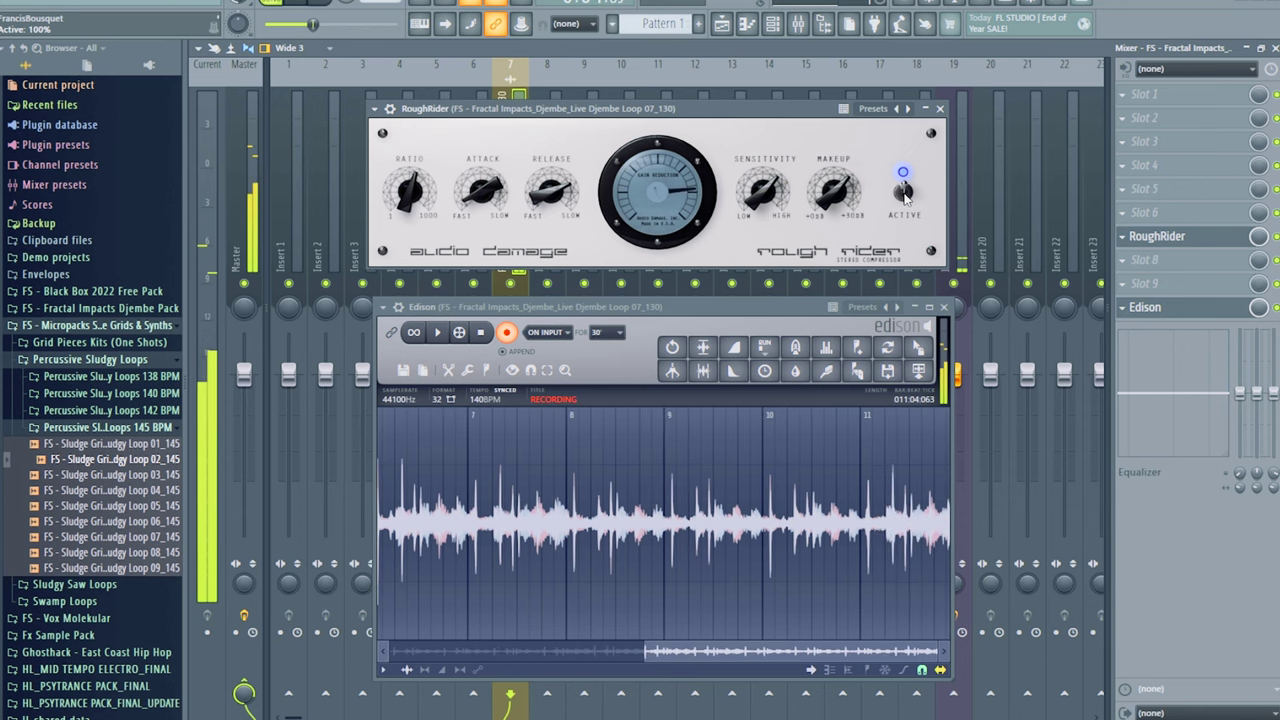
left_click(317, 10)
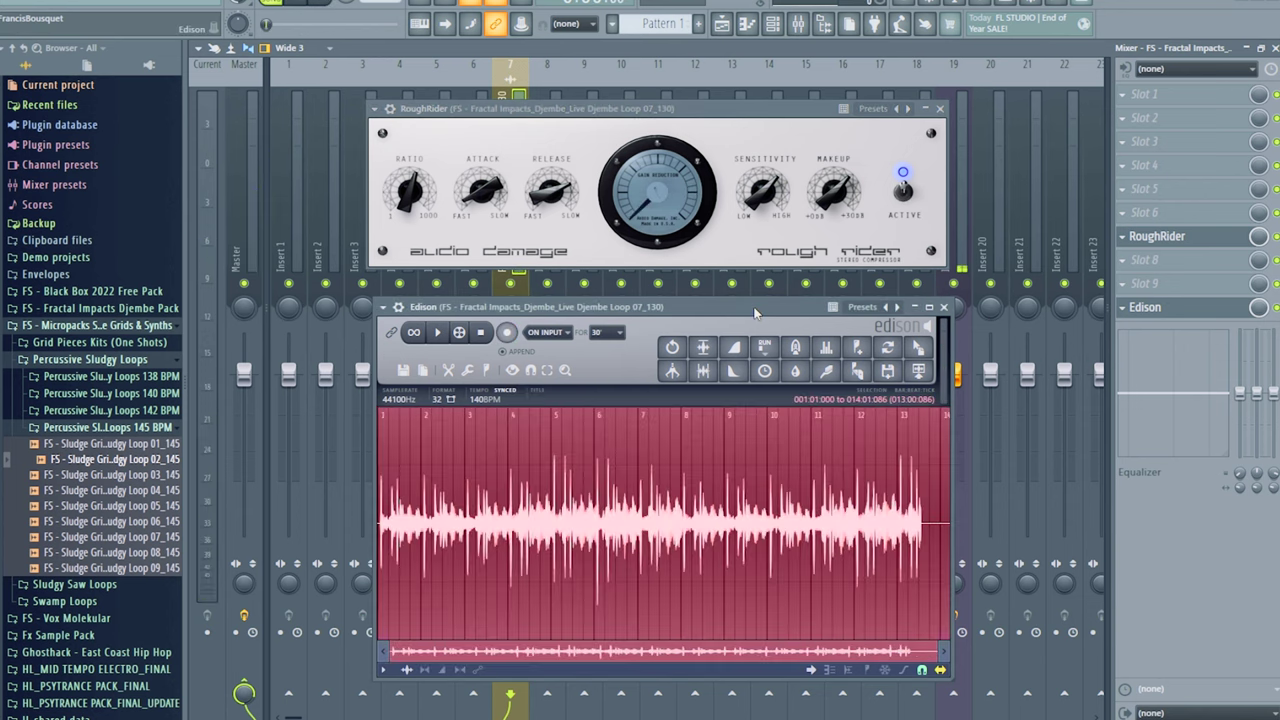